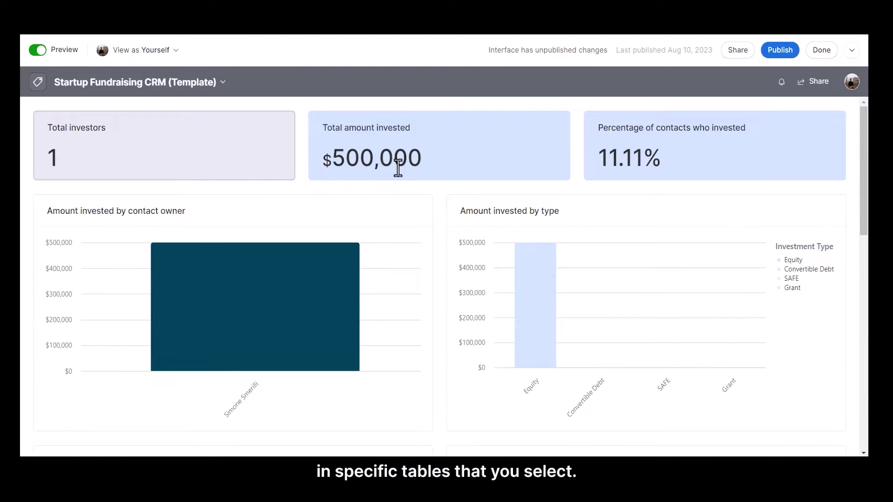
Look through the previewed fundraising dashboard's summary numbers and charts.
scroll(421, 168, "down", 4)
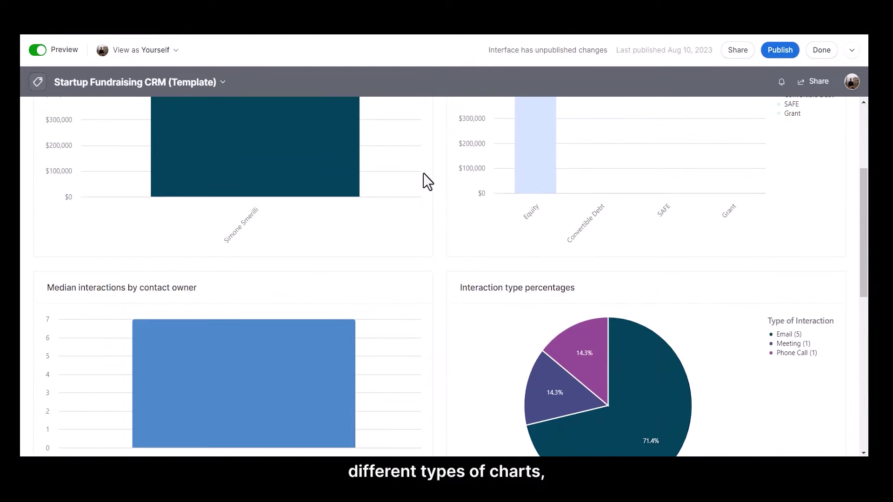
scroll(424, 173, "down", 9)
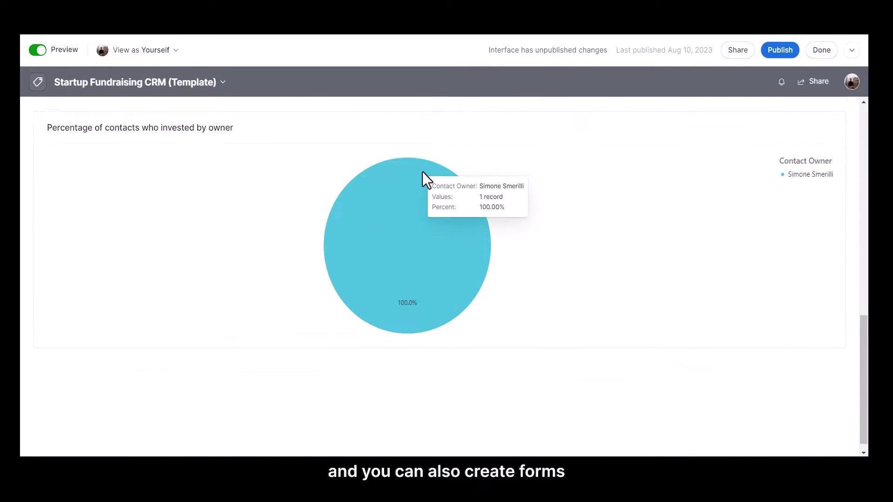
scroll(423, 171, "down", 1)
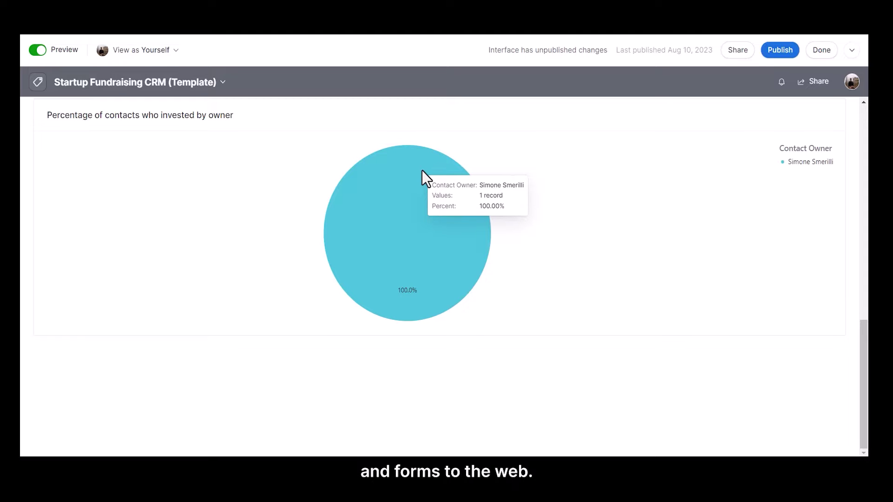
scroll(423, 170, "up", 12)
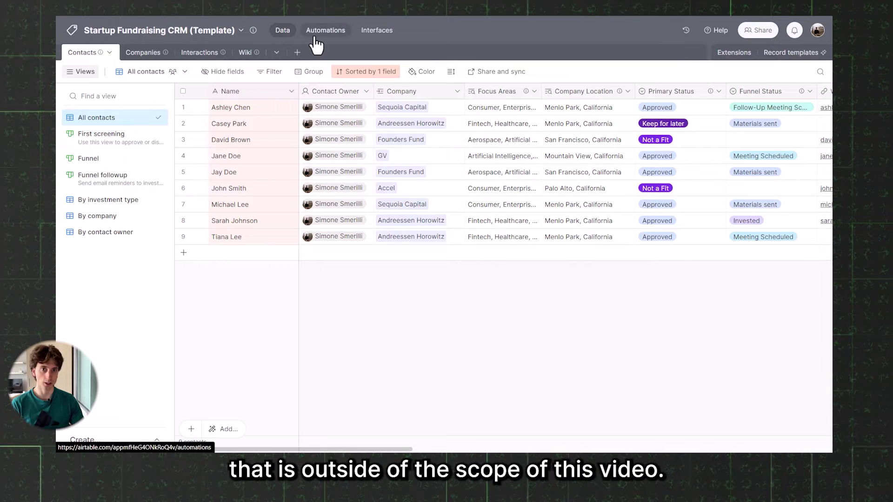
Open the base's interface and examine the Fundraising CRM Dashboard's numbers and charts in both editing and preview mode.
left_click(367, 30)
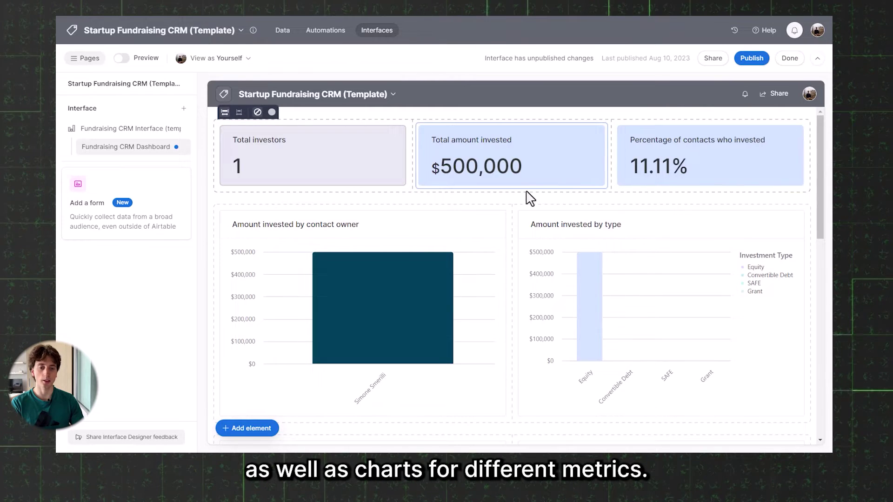
scroll(524, 196, "down", 5)
scroll(512, 193, "down", 5)
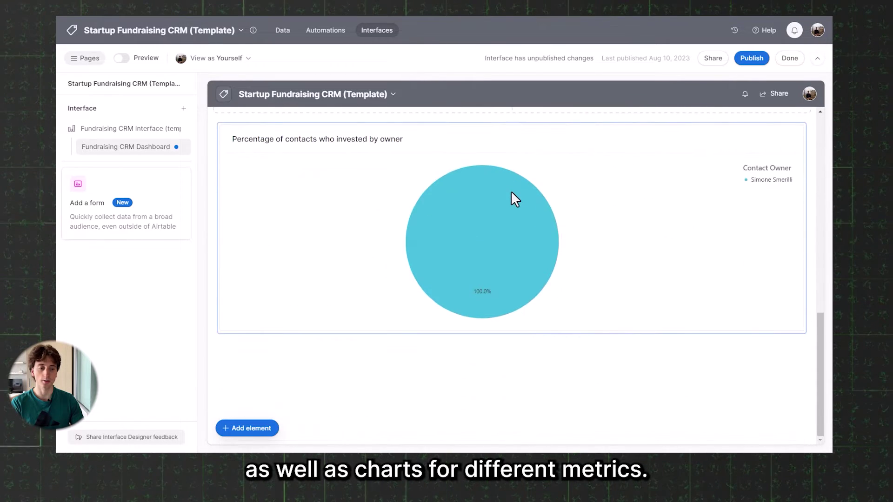
scroll(510, 193, "up", 15)
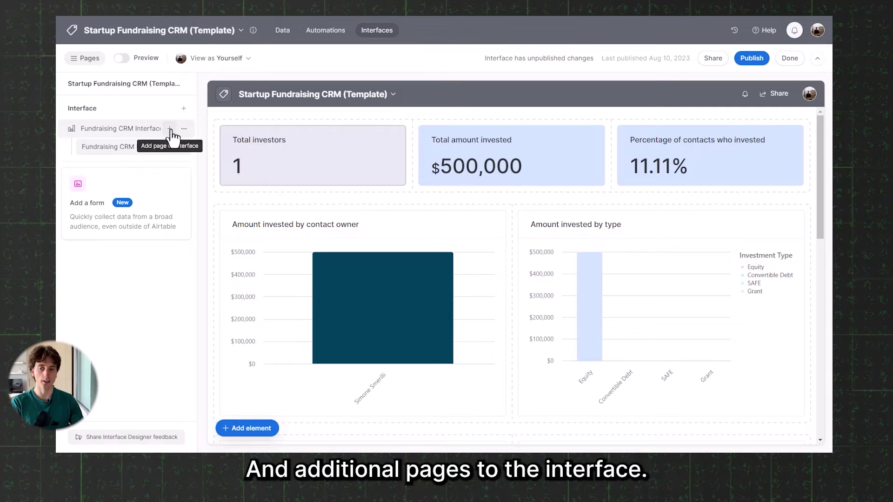
left_click(122, 59)
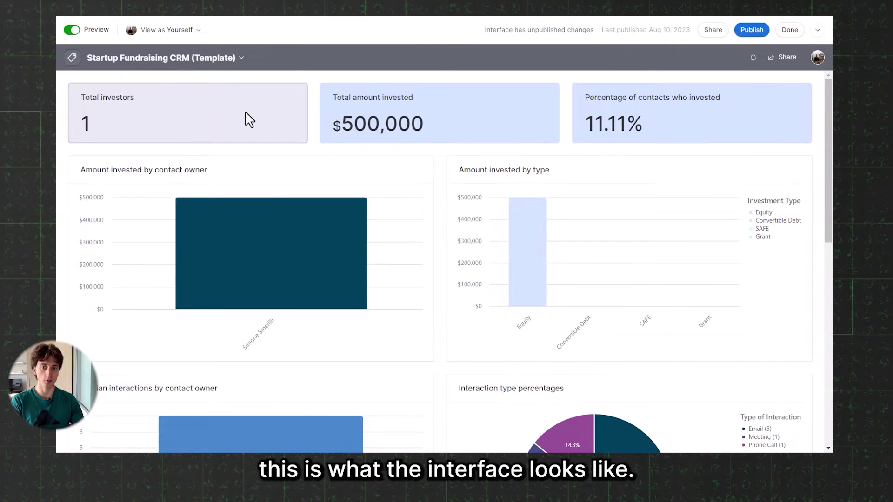
scroll(279, 252, "down", 10)
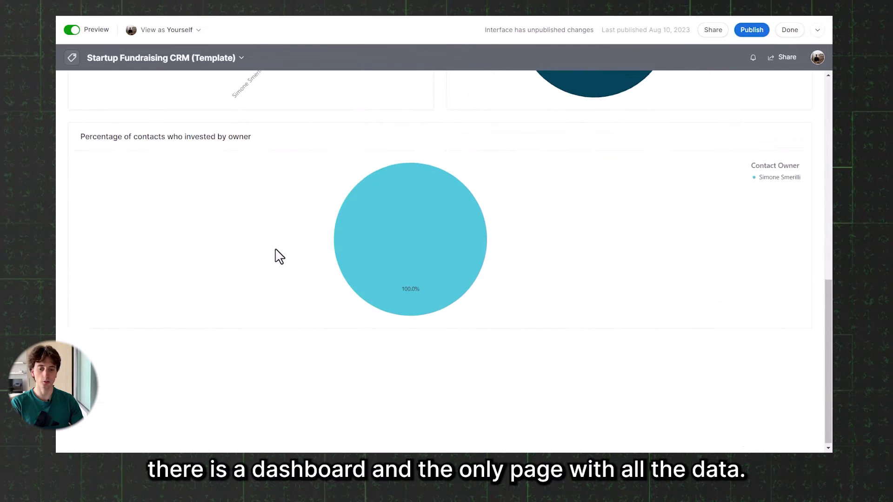
scroll(302, 253, "up", 10)
left_click(72, 29)
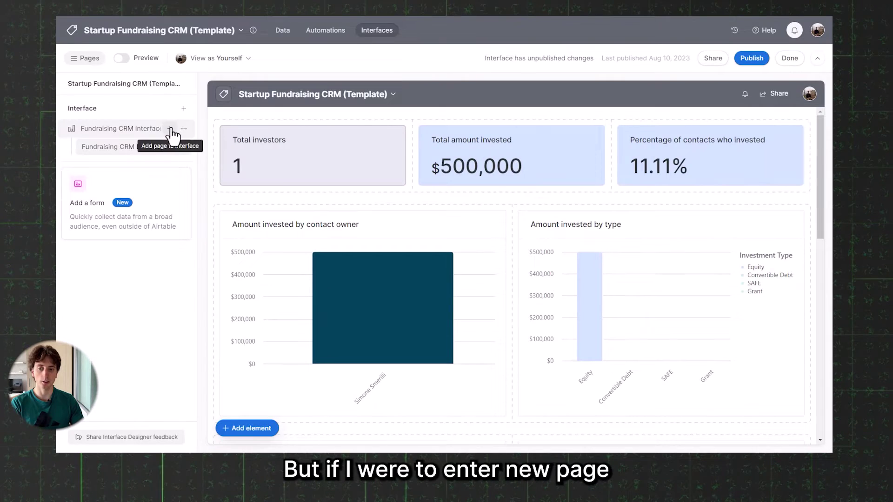
Add a List page connected to the Contacts table to the interface and check the page navigation in preview.
left_click(171, 133)
left_click(684, 383)
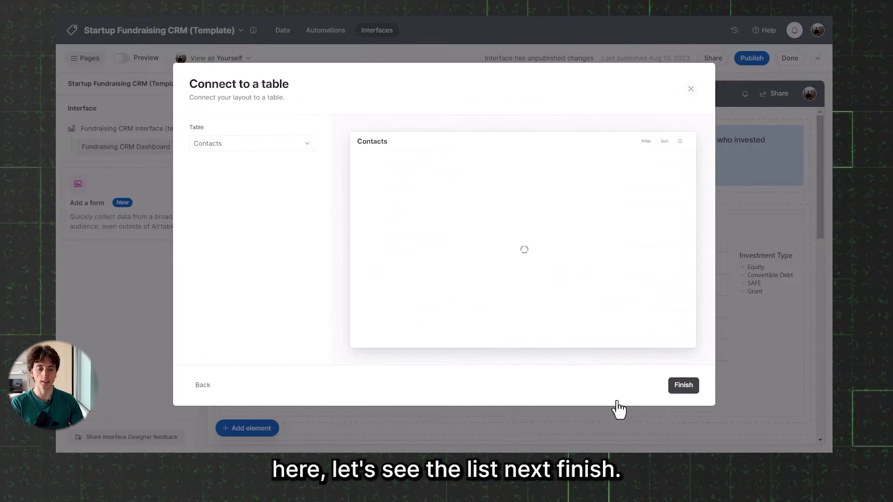
left_click(681, 388)
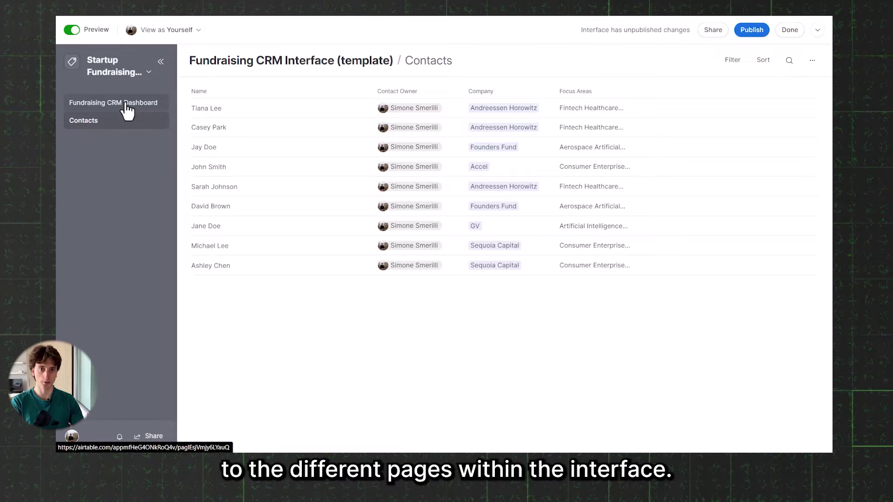
left_click(130, 107)
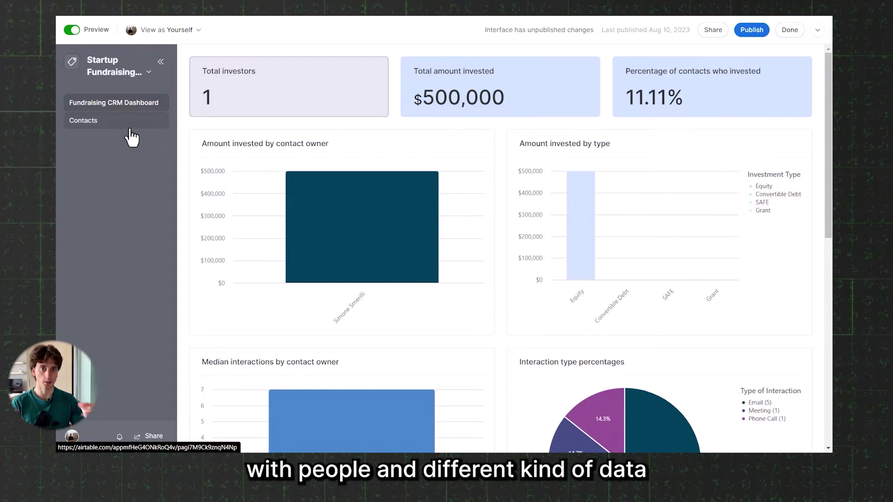
left_click(160, 62)
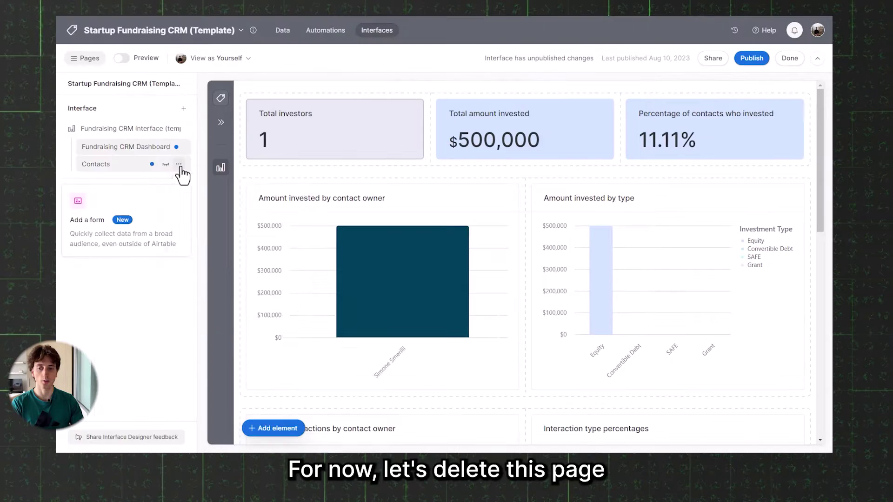
Delete the Contacts page from the interface.
left_click(178, 164)
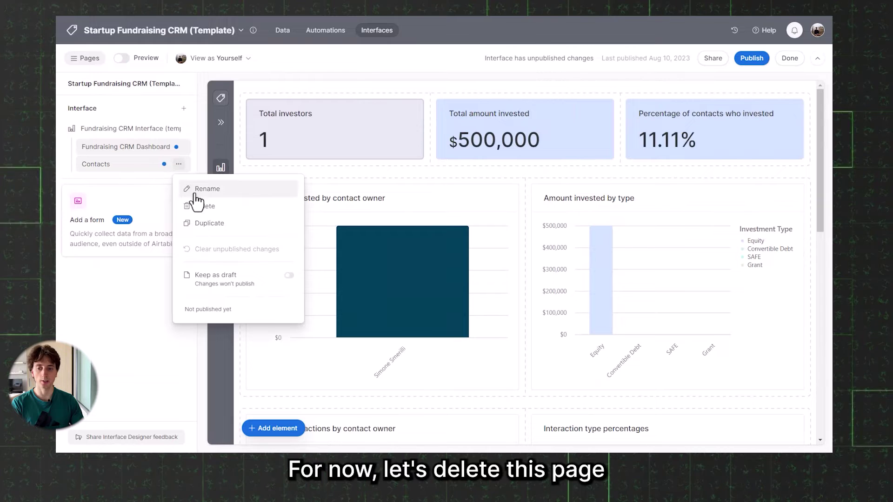
left_click(203, 206)
left_click(538, 267)
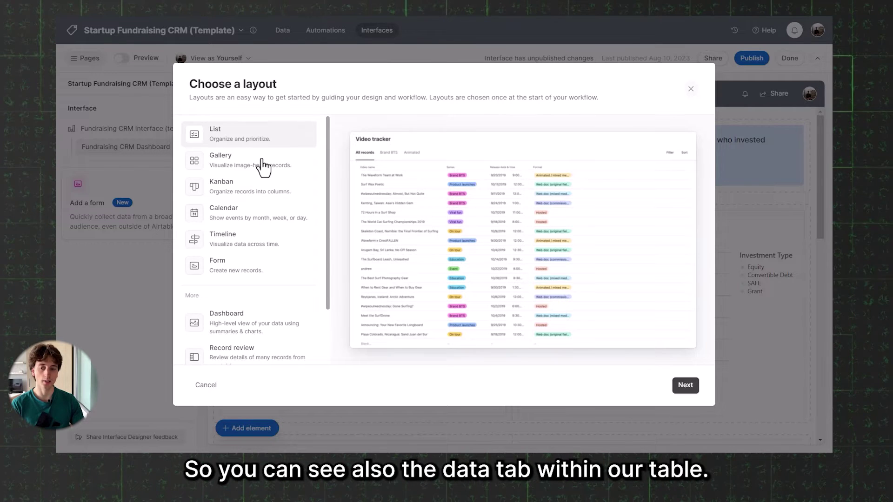
Create a new interface page with the List layout, using Contacts as its source table.
left_click(685, 385)
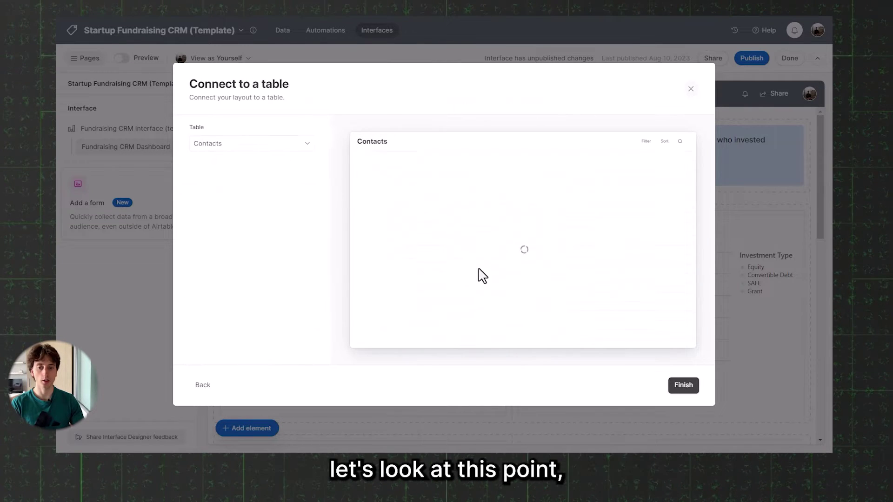
left_click(297, 147)
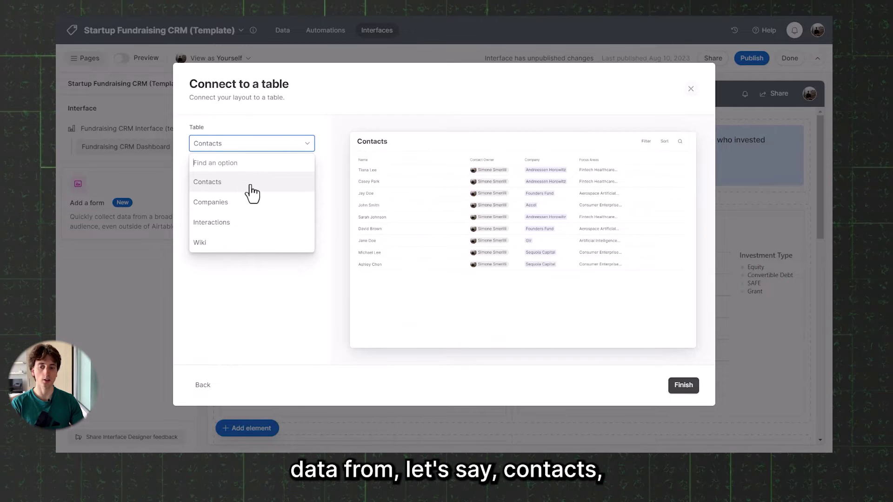
left_click(685, 387)
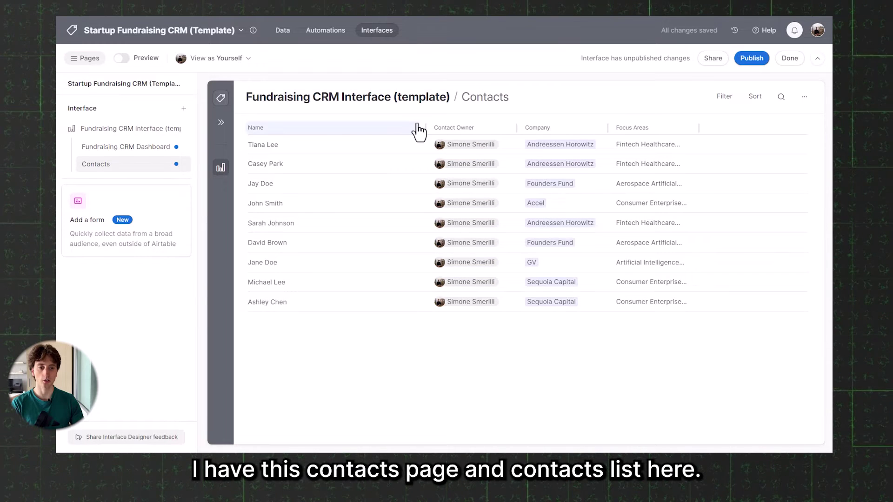
Examine the Contacts page's sort setting, print option and available visualizations.
left_click(754, 98)
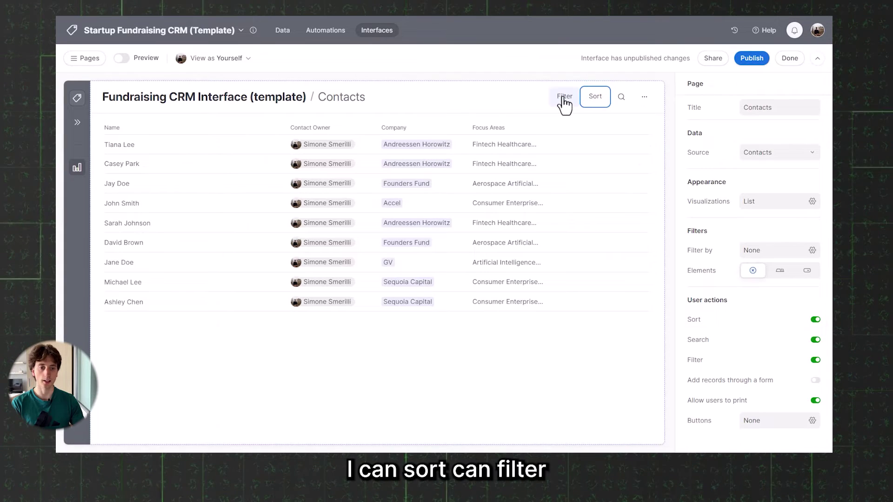
left_click(644, 95)
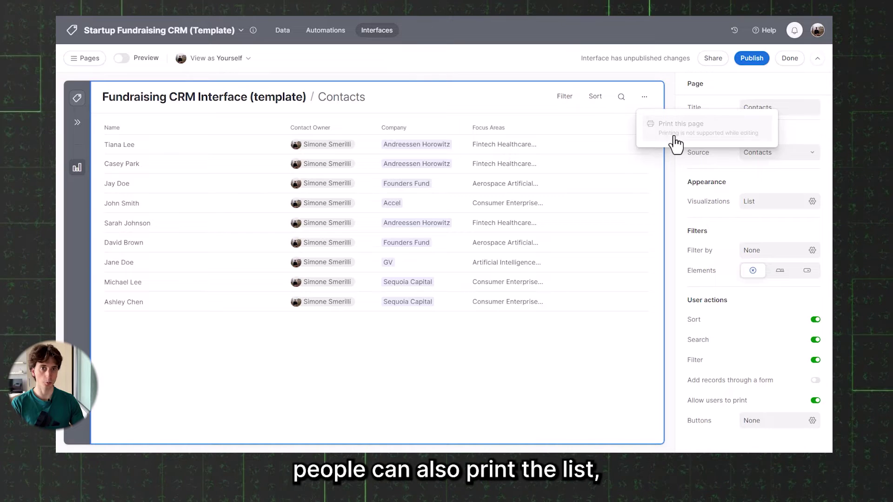
left_click(463, 106)
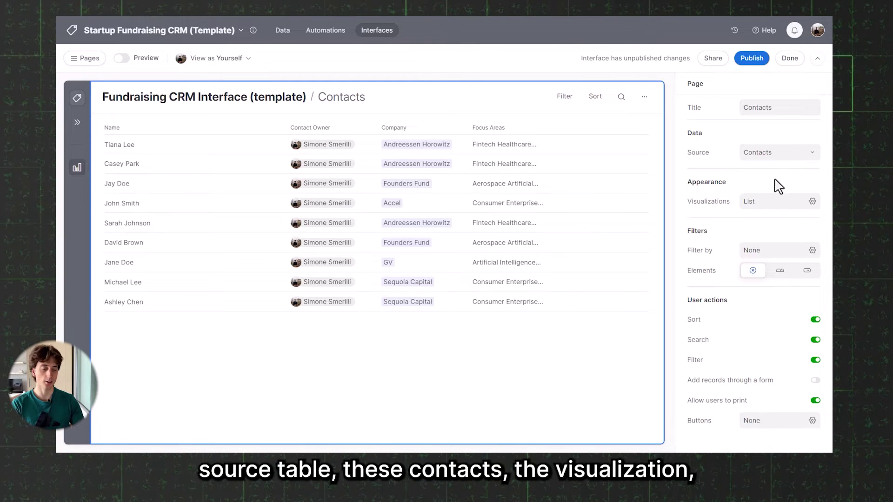
left_click(812, 201)
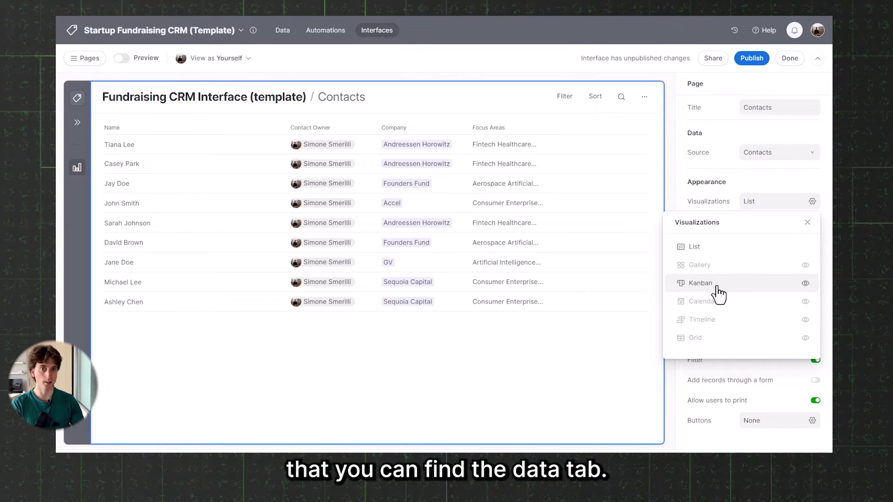
key("Escape")
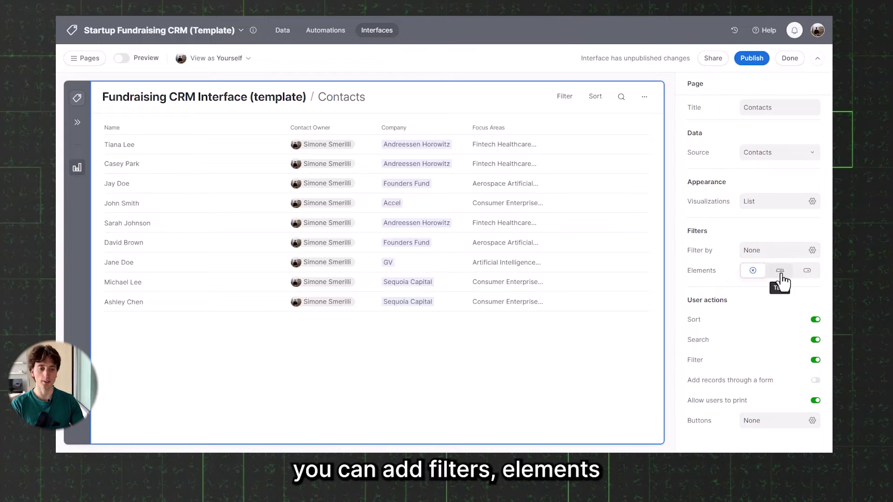
Try tabs as the Contacts page's filter elements and switch them to a Contact Owner dropdown.
left_click(780, 271)
left_click(159, 133)
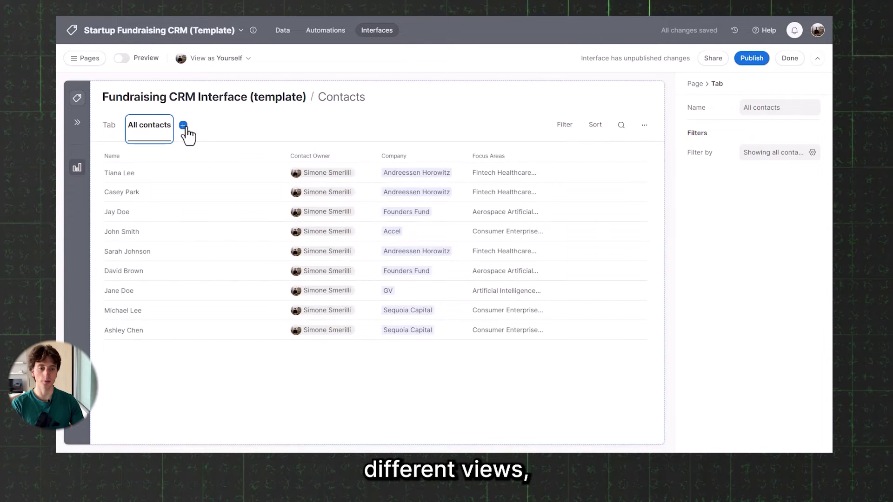
left_click(112, 127)
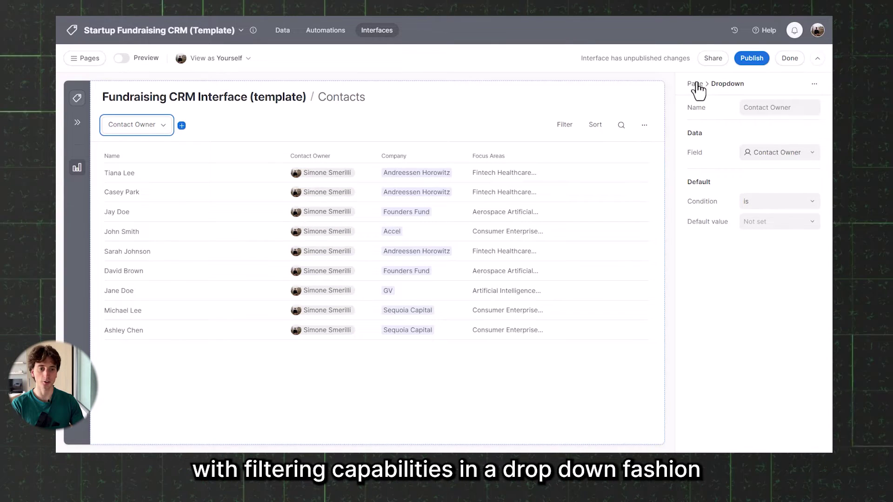
Return to the Contacts page settings and turn the Filter user action off and on again.
left_click(695, 84)
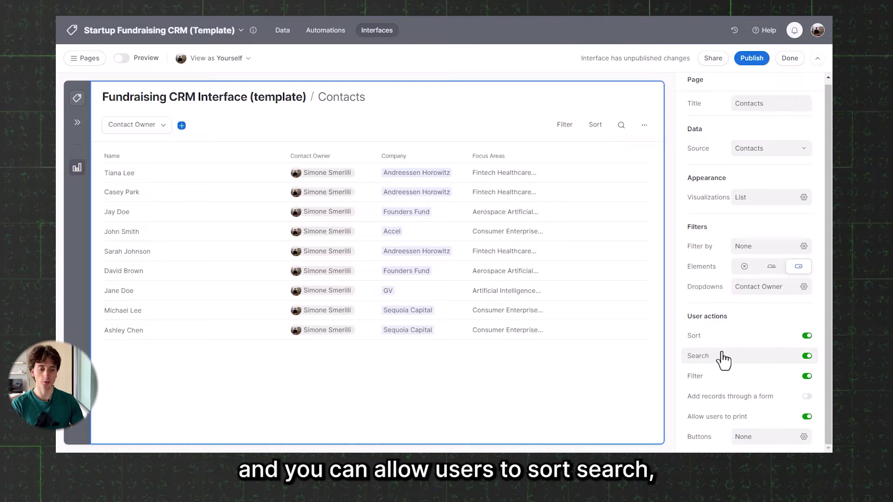
left_click(736, 381)
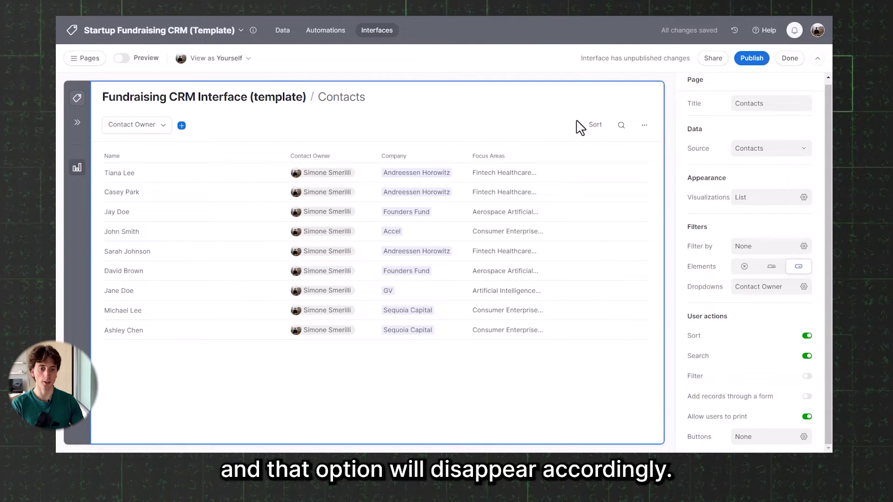
left_click(807, 376)
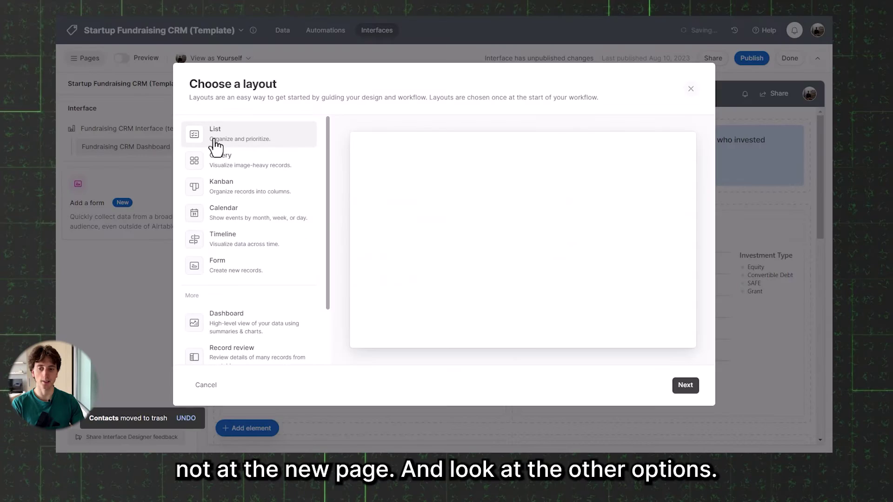
Review the layouts available for a new page and return to the existing dashboard's charts.
scroll(274, 221, "down", 2)
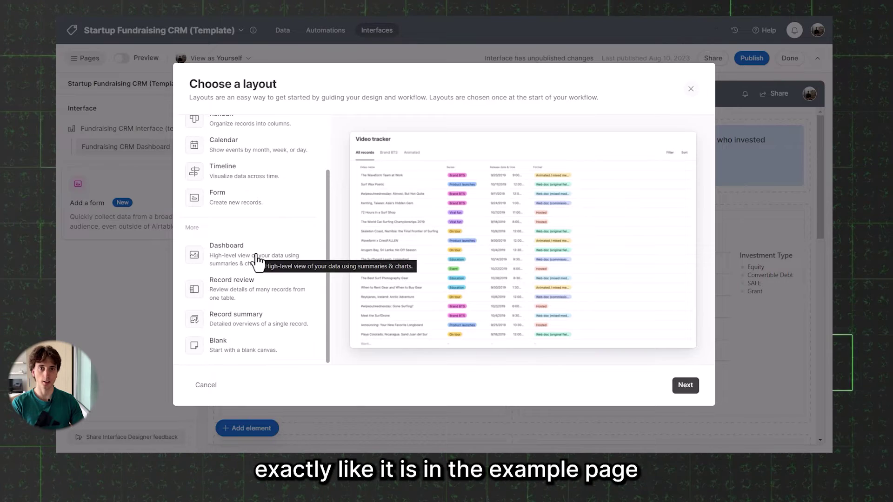
left_click(691, 89)
scroll(462, 153, "down", 2)
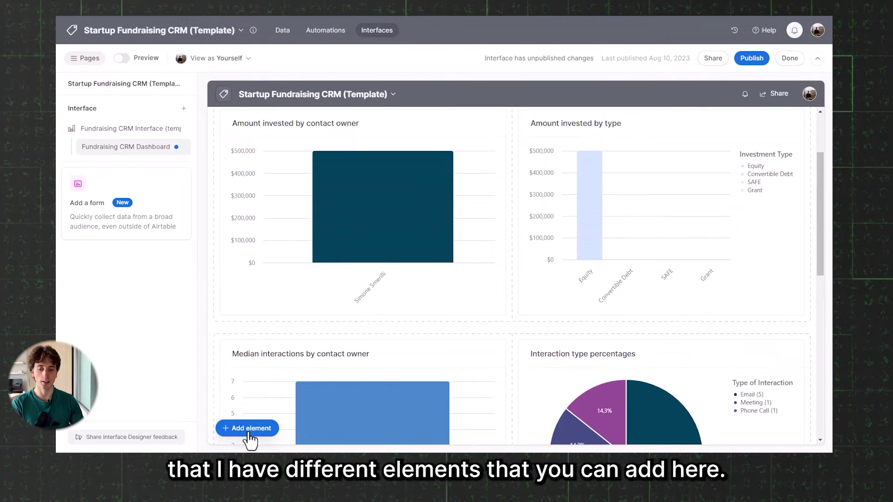
Start a new interface page with the Dashboard layout and connect it to the Contacts table.
left_click(179, 129)
scroll(250, 279, "down", 2)
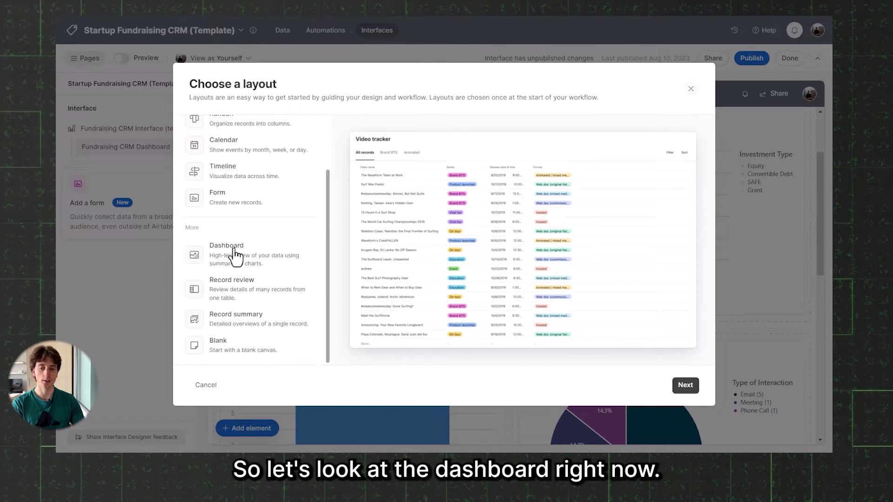
left_click(251, 261)
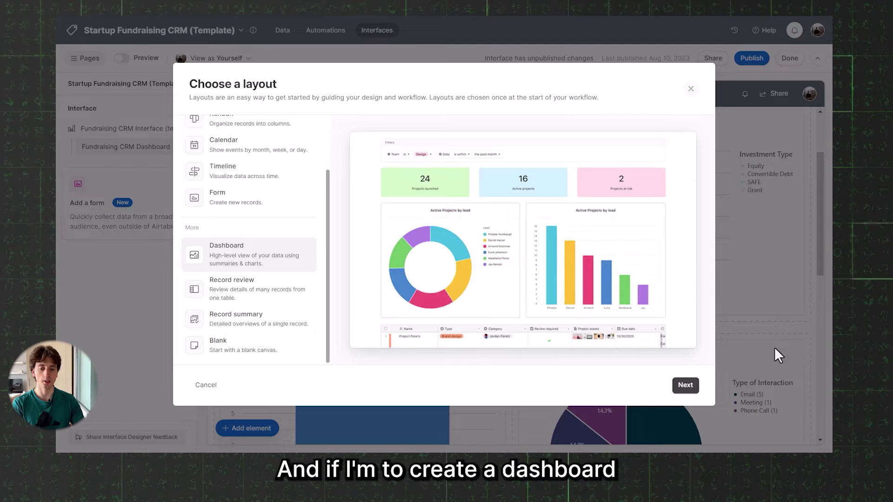
left_click(686, 385)
left_click(283, 148)
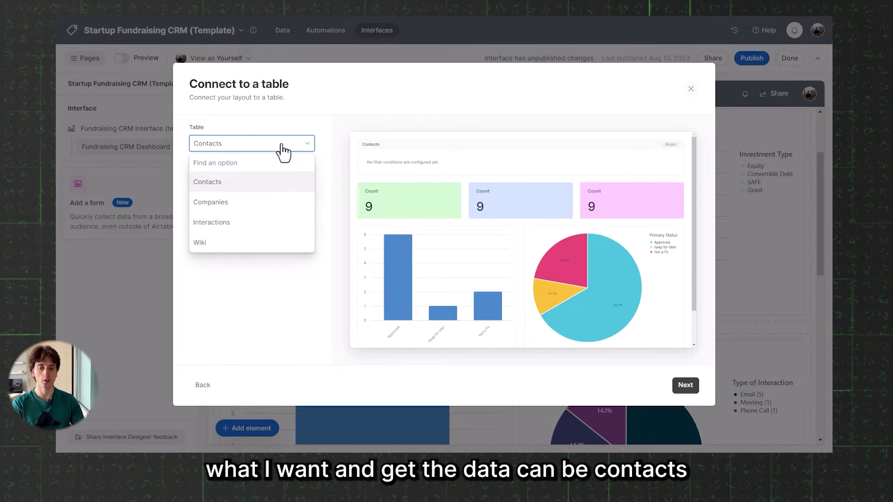
left_click(207, 181)
left_click(686, 386)
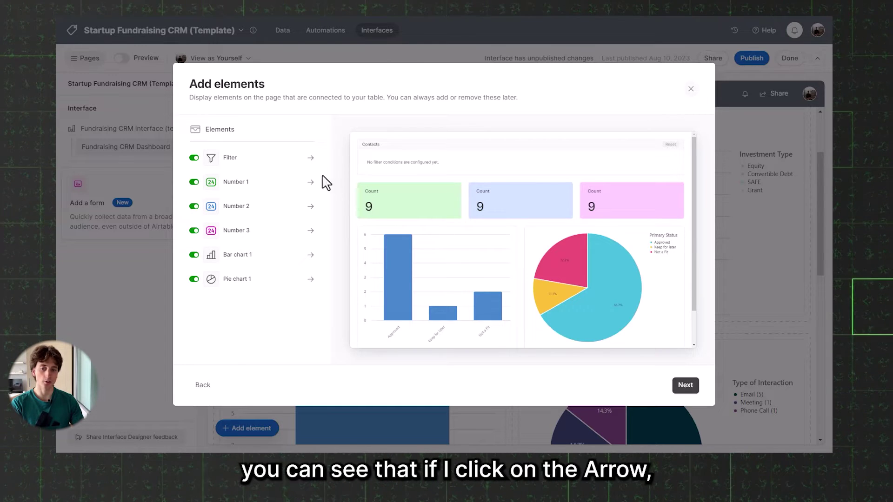
Open the Filter element's data settings and try adding a filter condition.
left_click(309, 158)
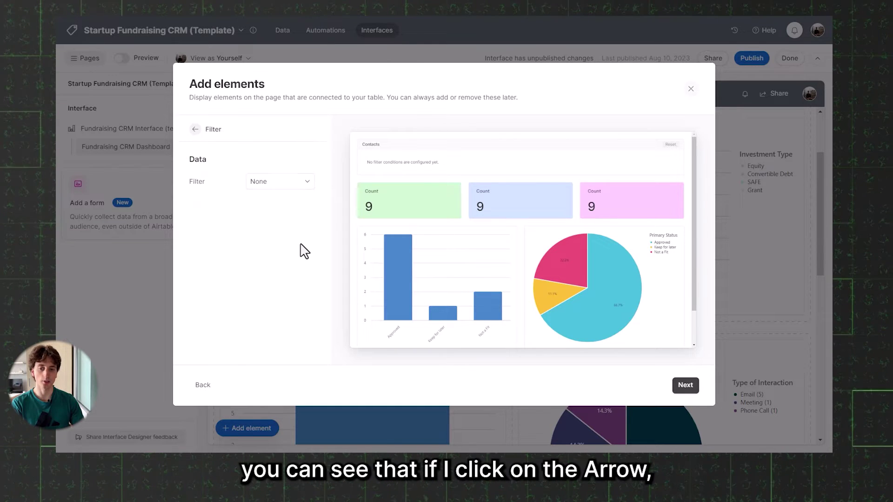
left_click(285, 186)
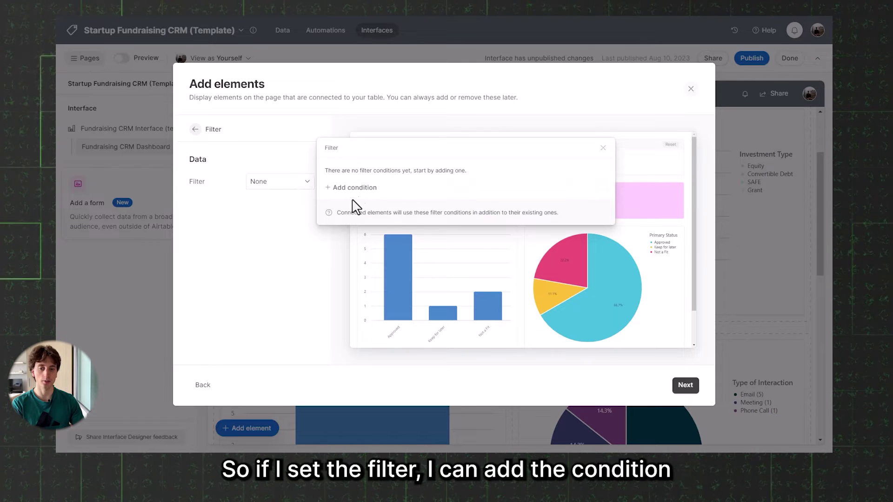
left_click(366, 189)
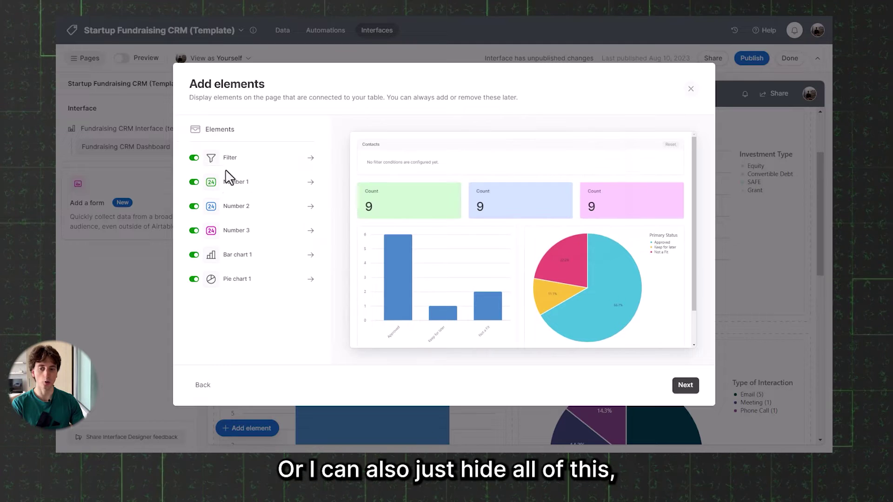
Turn off the filter, the three numbers and both charts for the new page, and finish it under the name test.
left_click(194, 158)
left_click(194, 182)
left_click(194, 206)
left_click(194, 230)
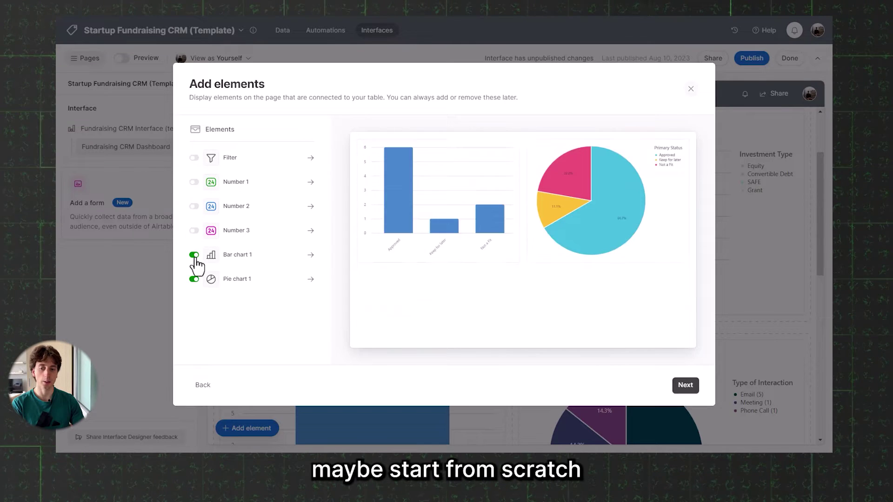
left_click(194, 254)
left_click(194, 279)
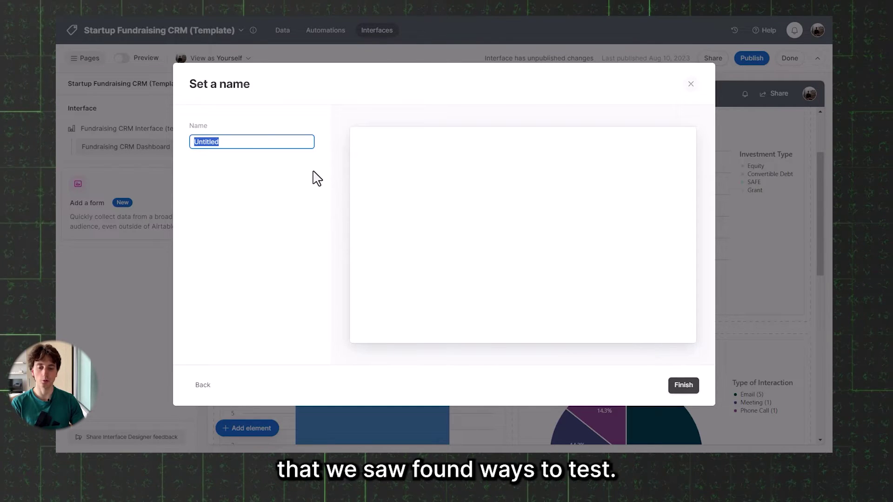
type("test")
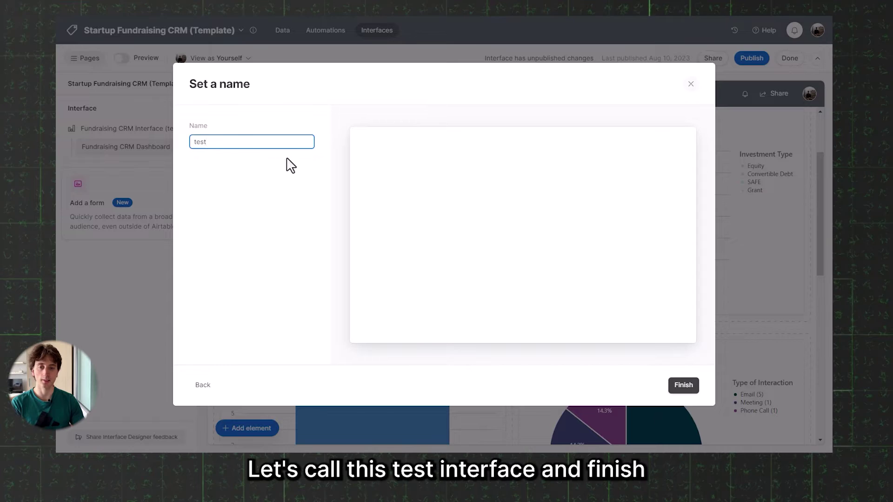
left_click(680, 386)
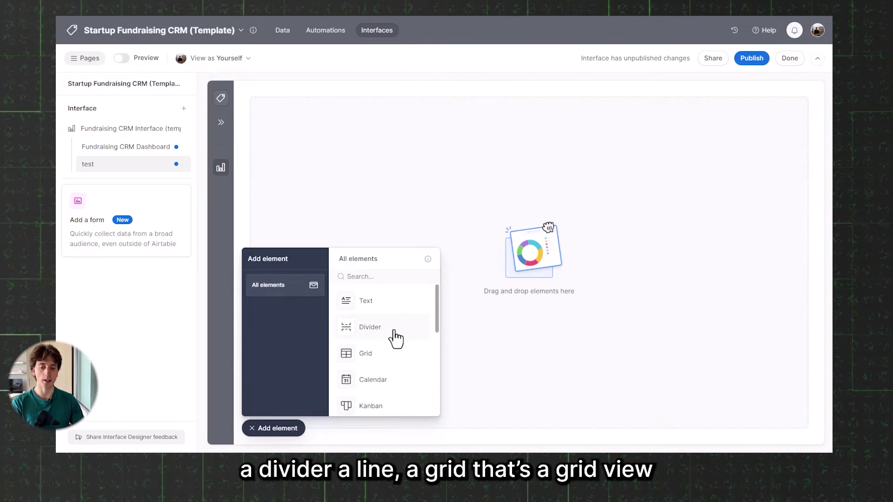
Add a Chart element at the top of the blank test page.
scroll(391, 326, "down", 2)
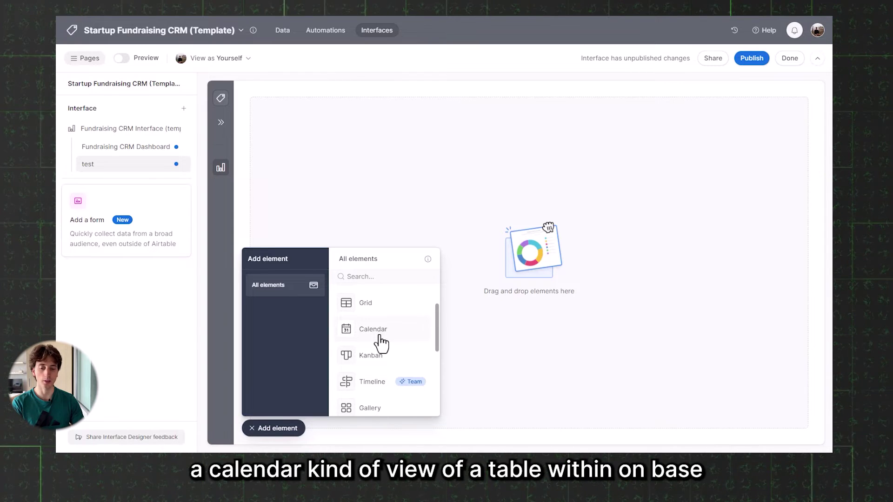
scroll(379, 336, "down", 2)
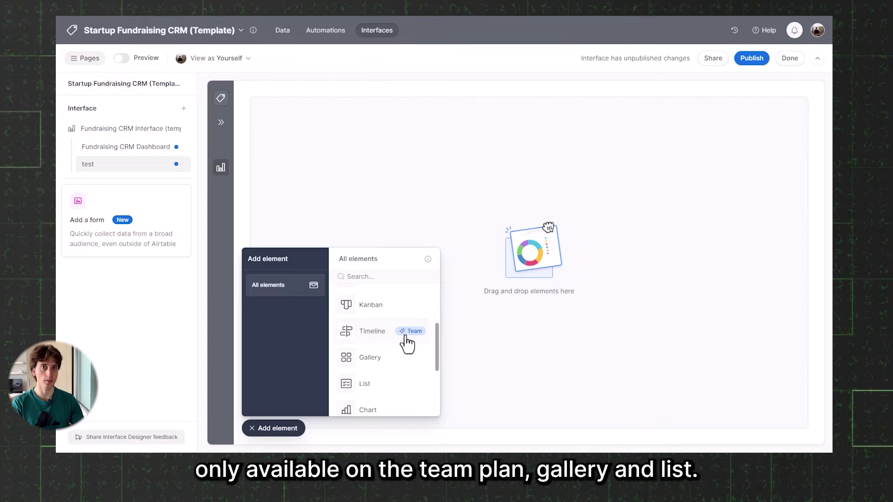
scroll(375, 339, "down", 2)
scroll(389, 305, "down", 2)
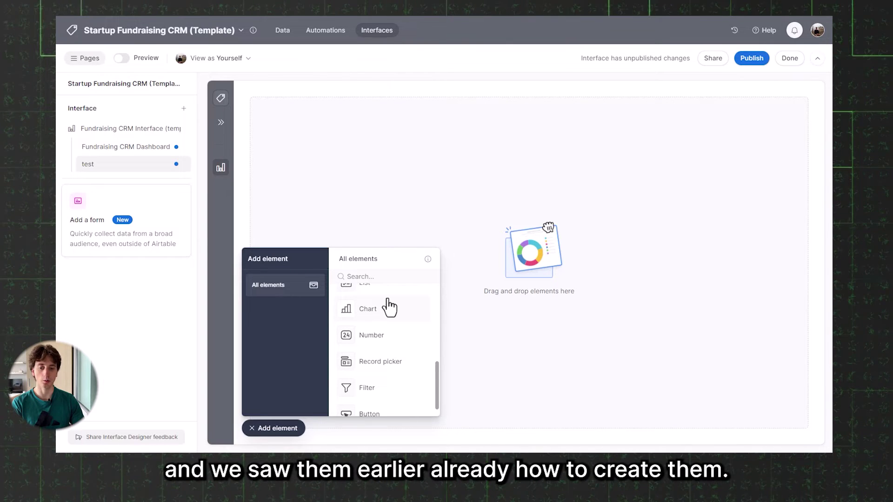
scroll(387, 322, "down", 1)
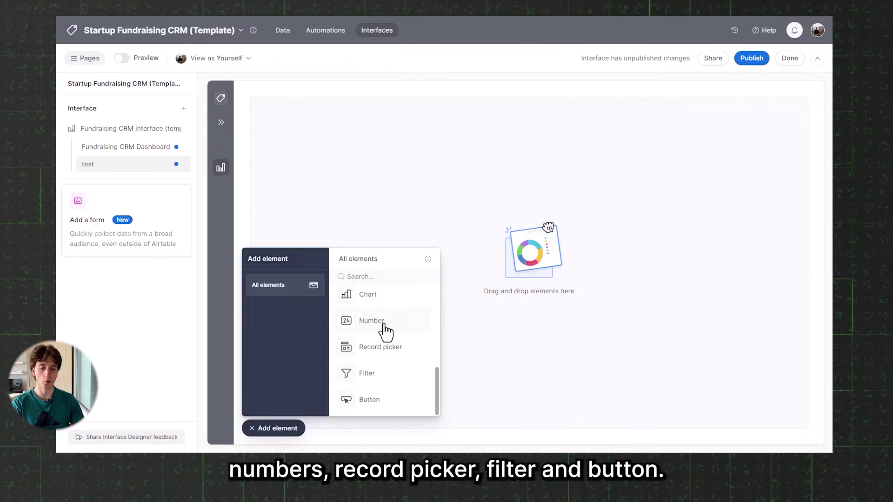
left_click(367, 294)
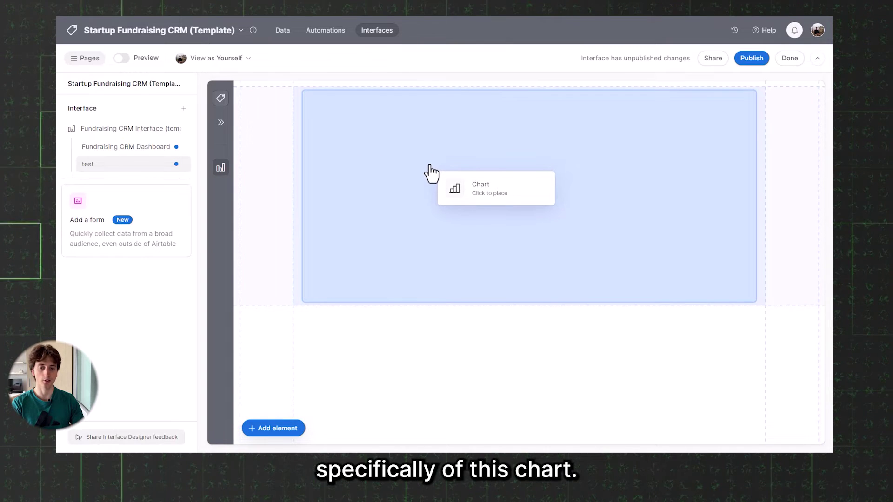
left_click(430, 172)
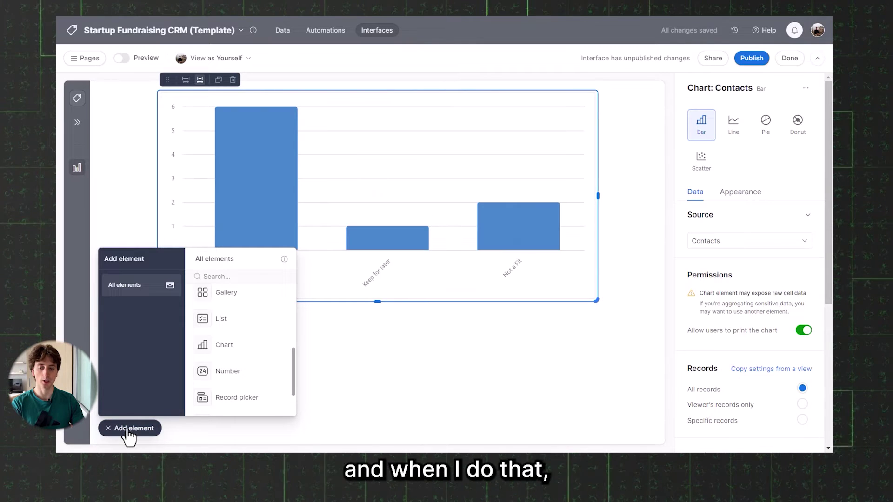
left_click(114, 428)
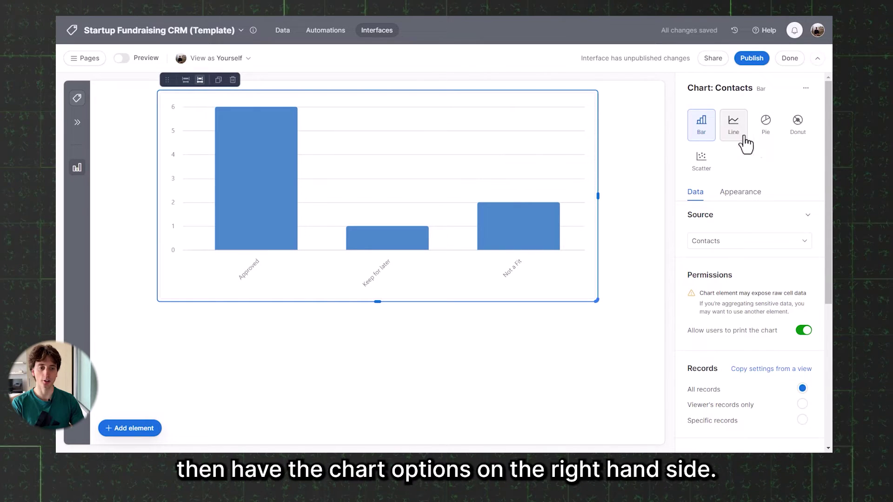
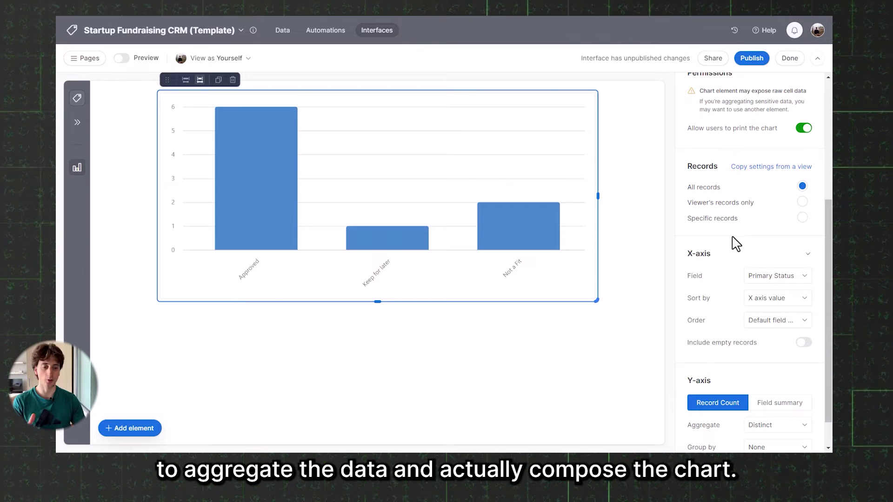
Examine the chart's axis settings and the number of contacts in each status bar.
scroll(745, 237, "down", 1)
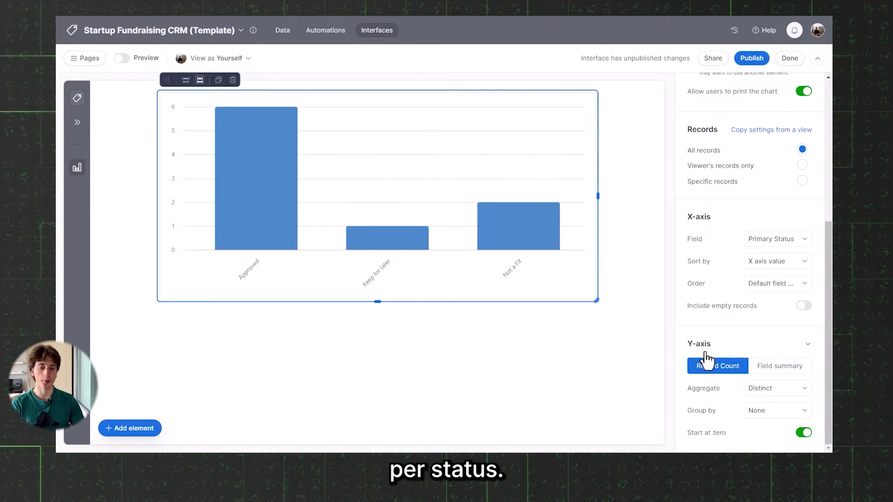
mouse_move(274, 156)
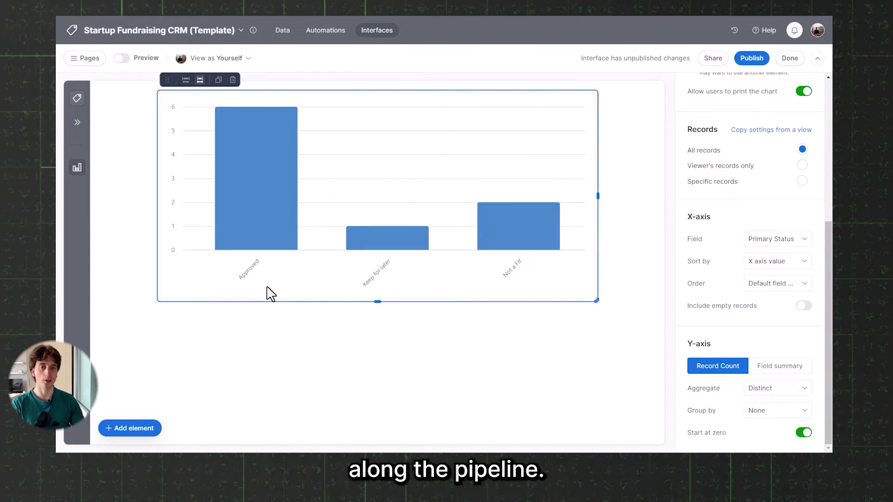
mouse_move(261, 222)
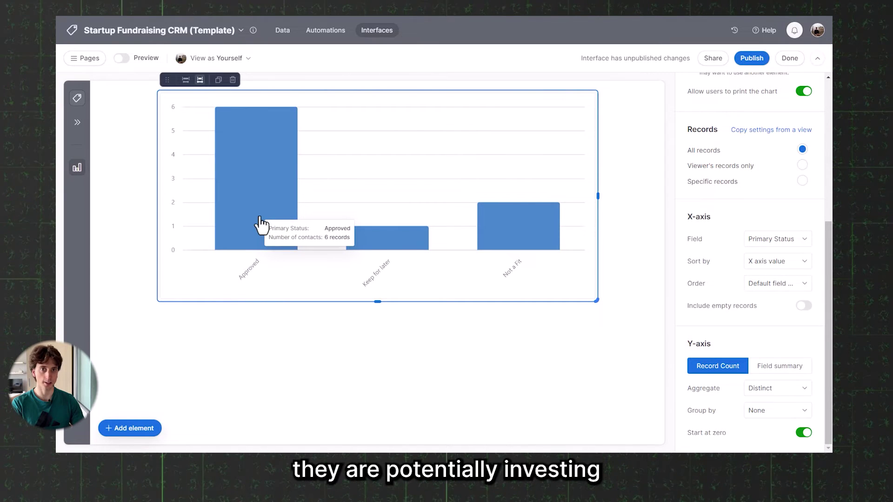
mouse_move(403, 247)
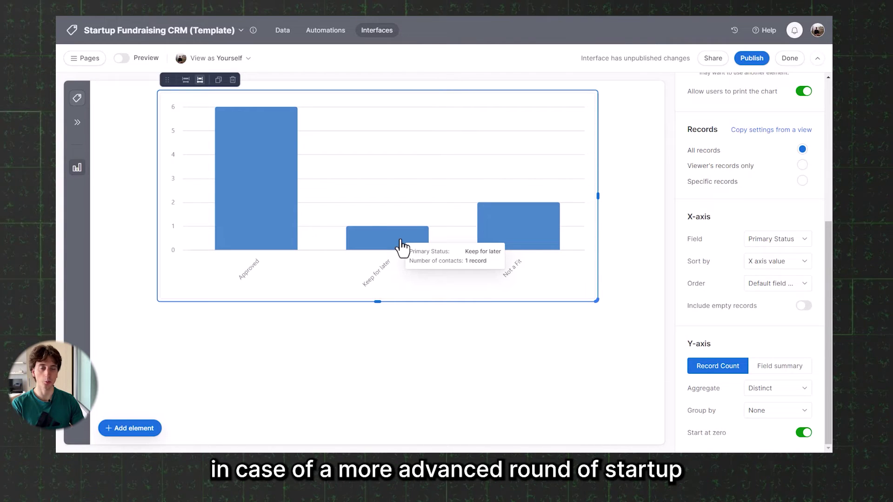
mouse_move(510, 229)
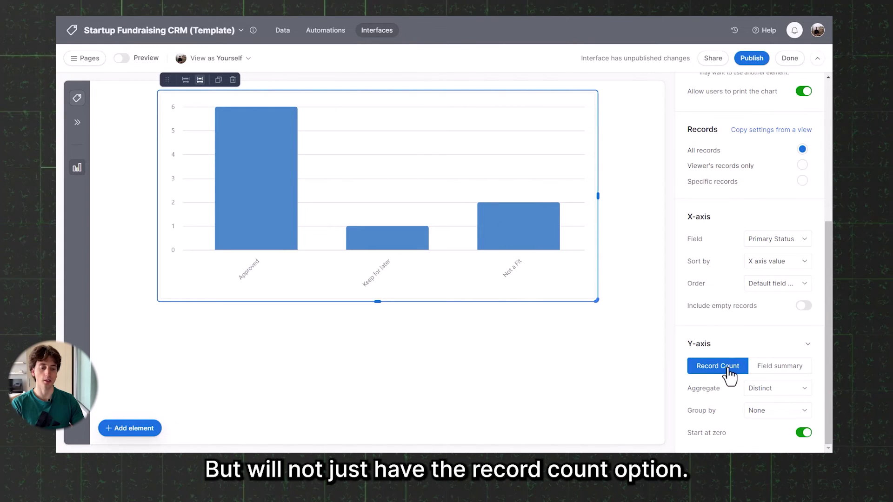
Try a Y-axis field summary of Amount Funded with Sum as the aggregate.
left_click(780, 368)
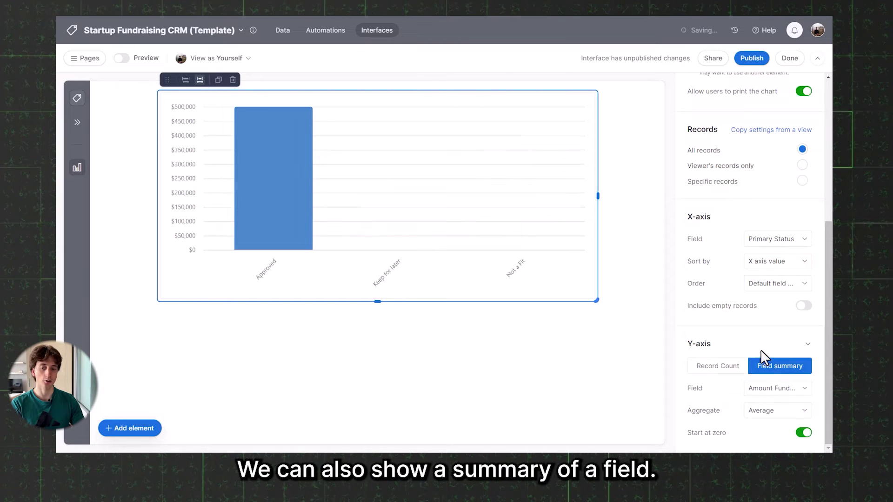
left_click(766, 393)
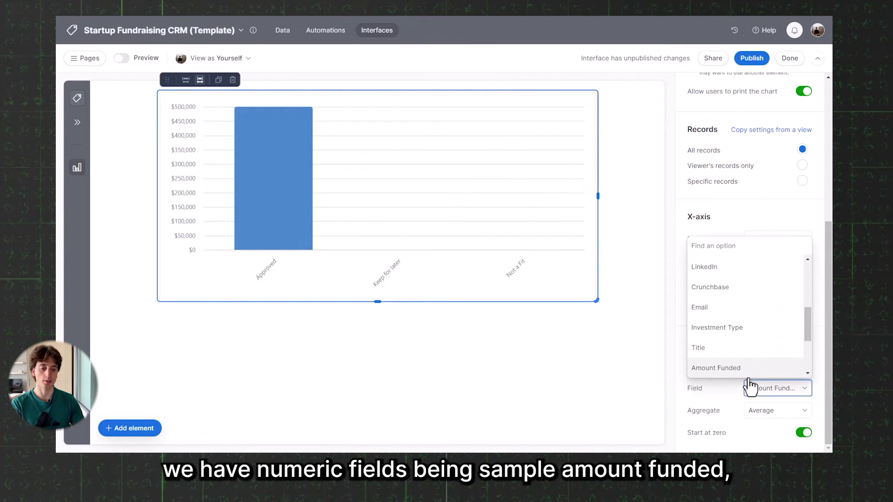
left_click(776, 410)
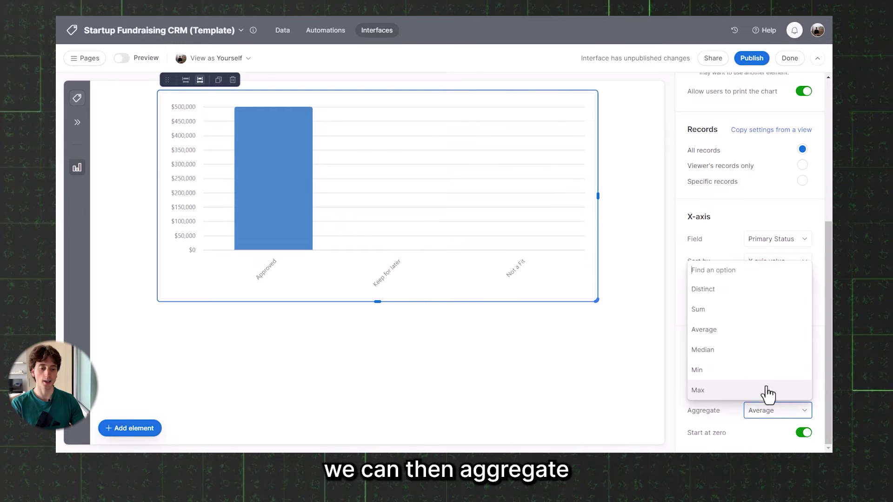
left_click(702, 287)
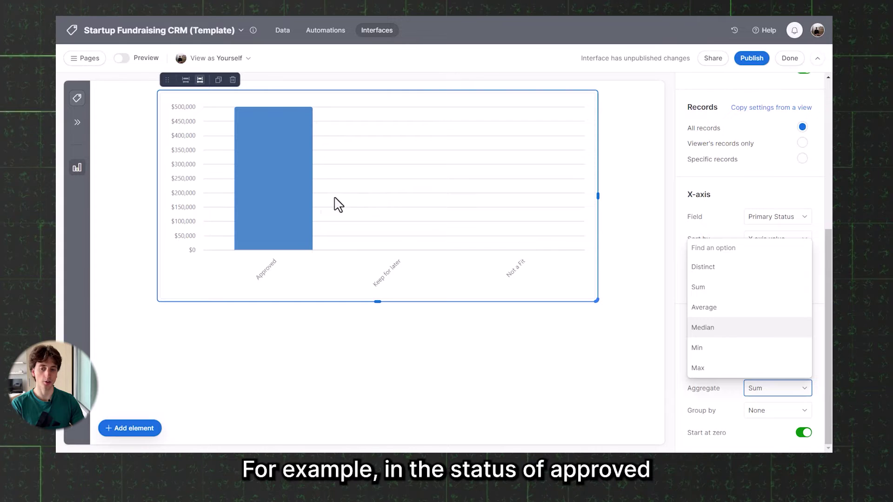
mouse_move(295, 208)
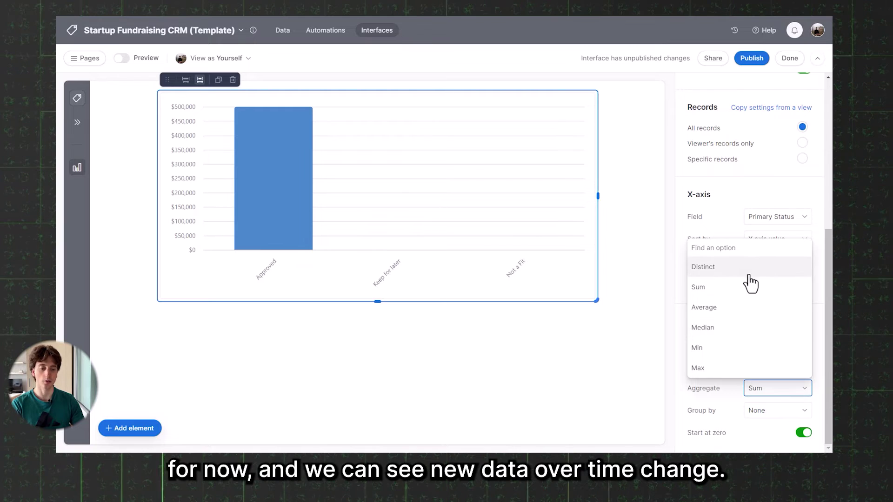
left_click(723, 394)
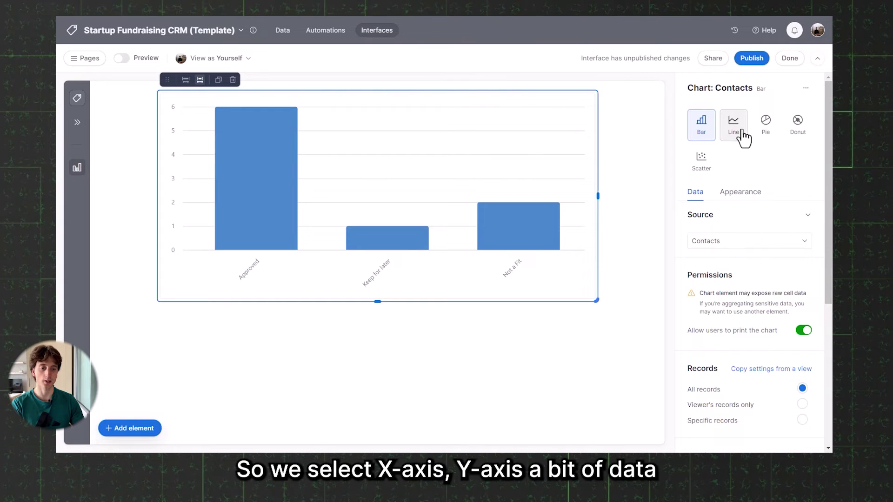
Set the bar chart's color palette to Morning dew.
left_click(751, 197)
left_click(763, 163)
left_click(744, 251)
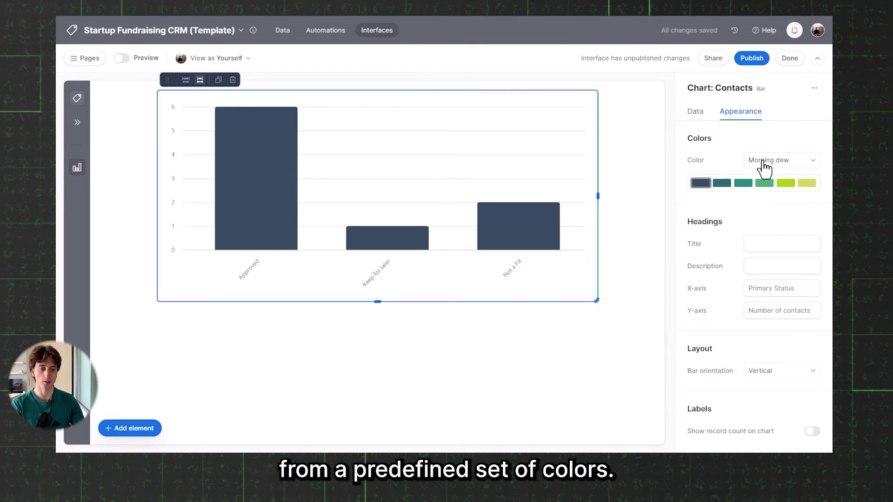
Give the chart the title "test graph" and the description "testing".
left_click(759, 240)
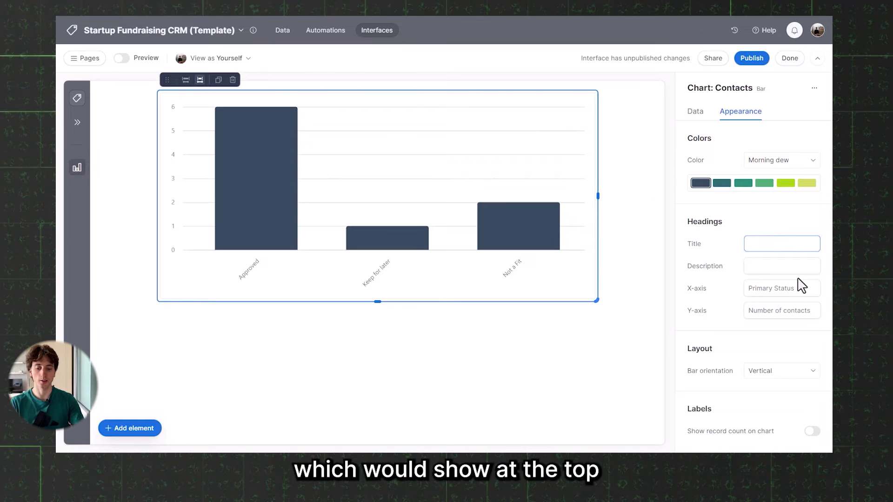
type("test graph")
left_click(785, 268)
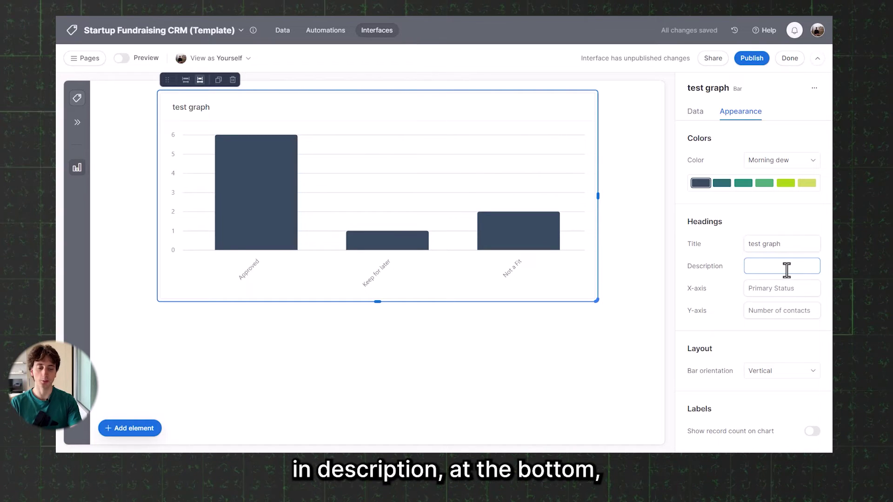
type("testing")
key("Tab")
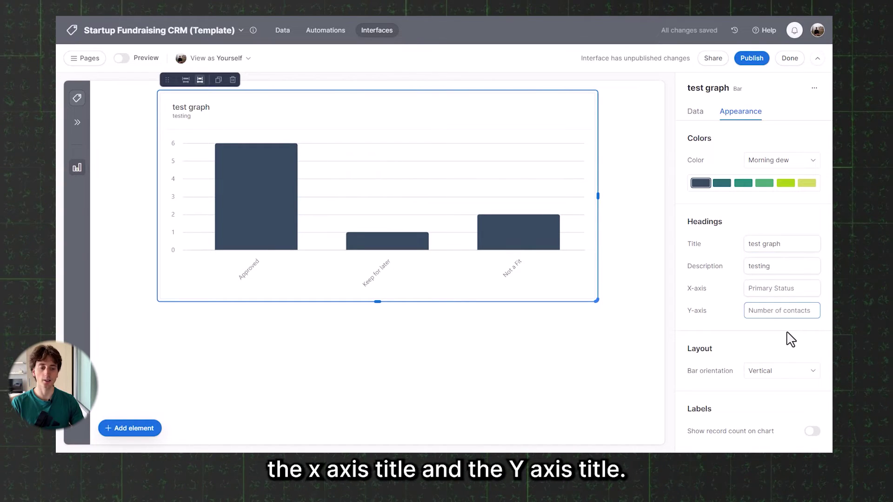
Set the chart's bar orientation to Horizontal and show the record count on the chart.
left_click(787, 371)
left_click(725, 331)
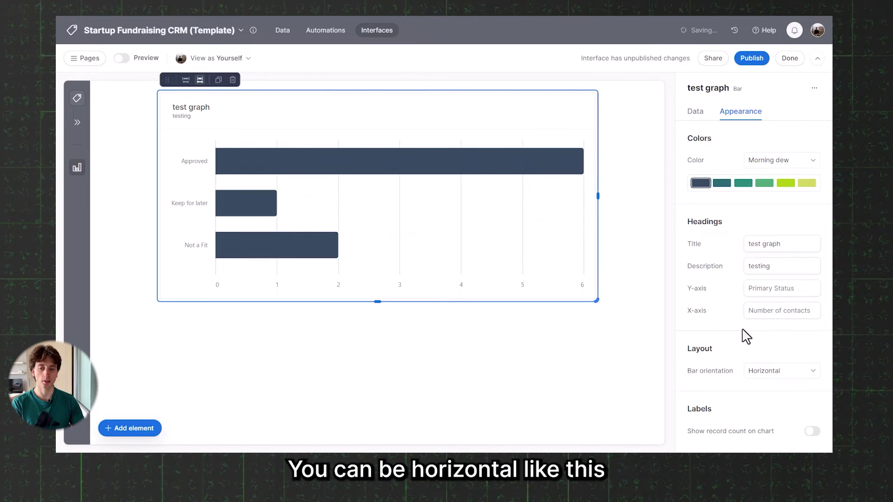
left_click(758, 371)
left_click(761, 399)
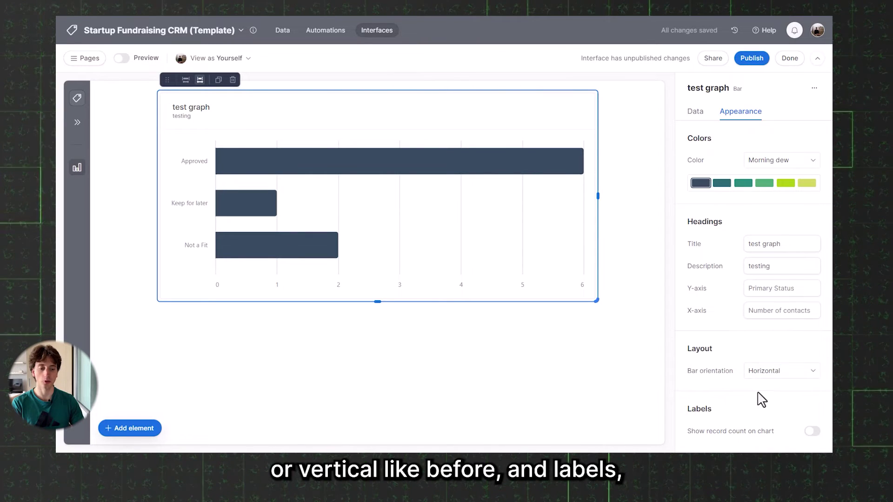
left_click(812, 431)
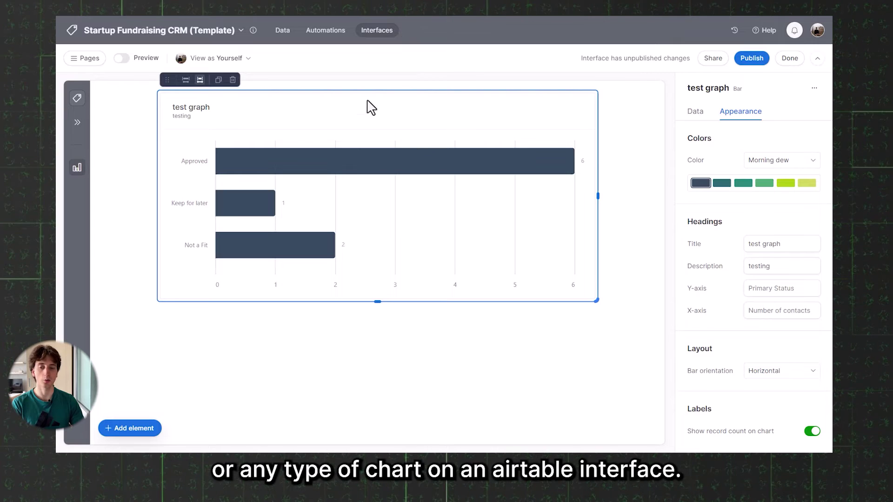
Try the wider layout for the test graph and switch it back to the narrower width.
left_click(186, 82)
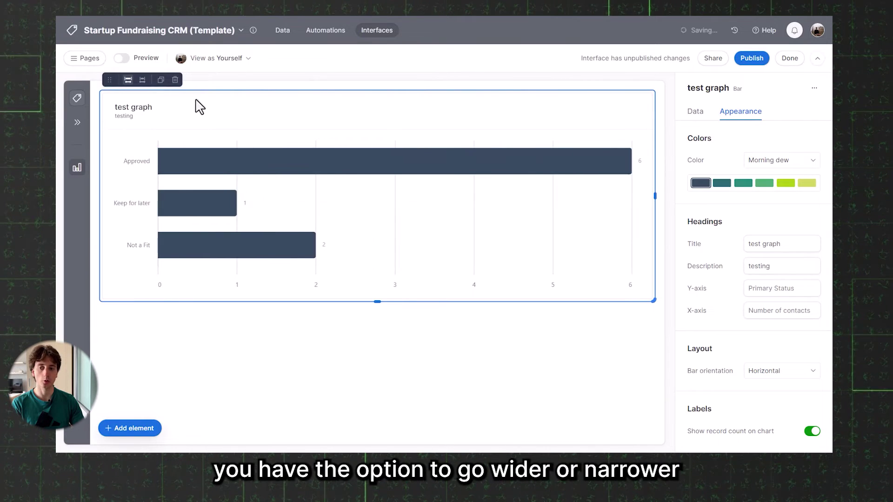
left_click(164, 84)
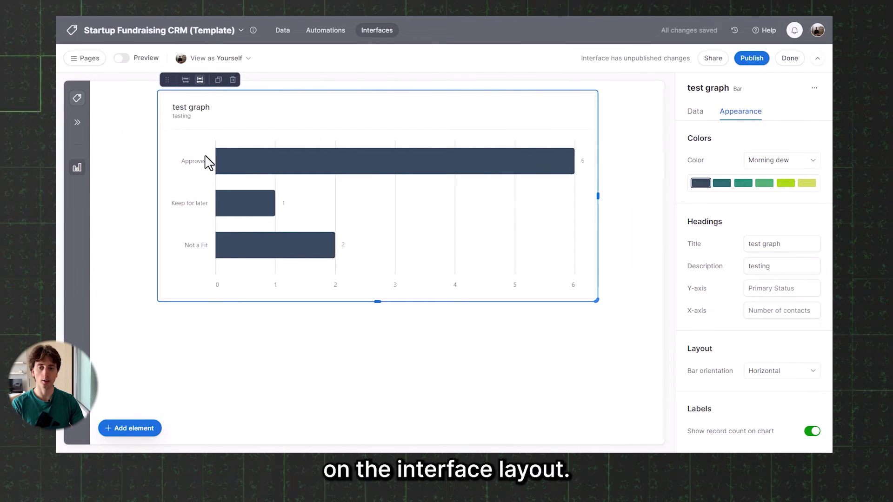
Switch the test graph to the wider layout and place a Number element directly below it.
left_click(186, 80)
left_click(130, 428)
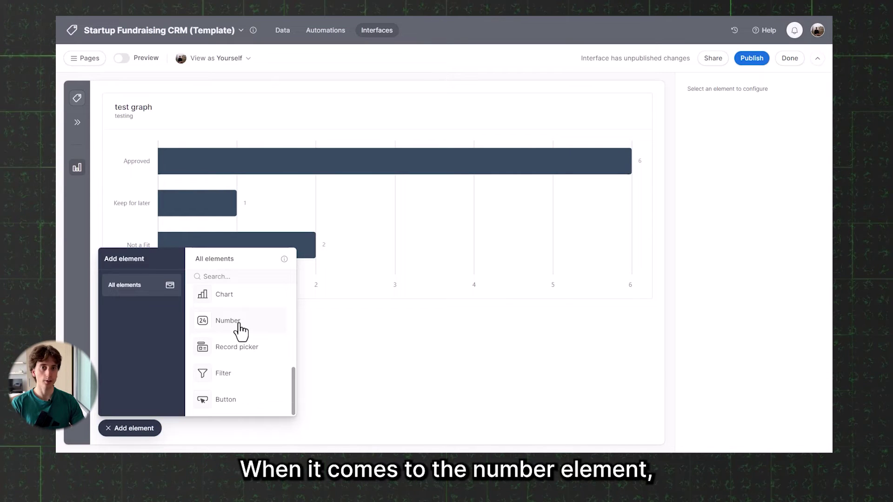
left_click(228, 321)
left_click(124, 345)
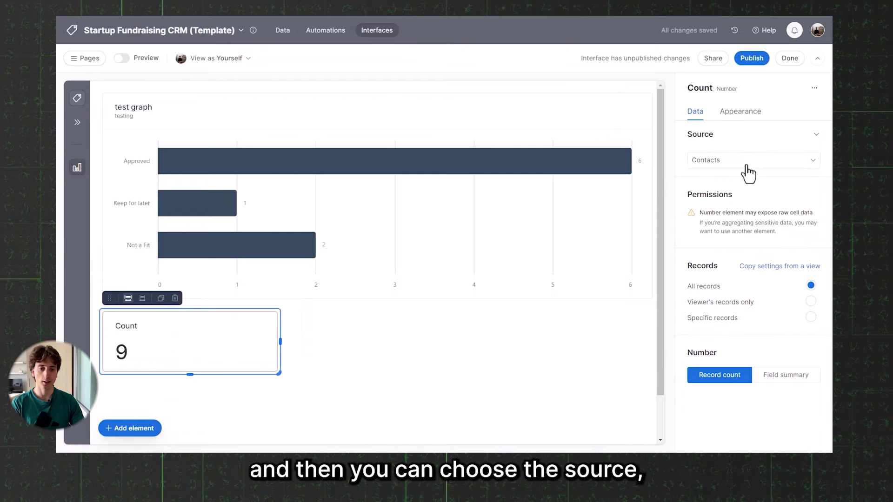
Set the number element's source to Companies and make it a field summary showing the Sum of Total Contacts.
left_click(732, 165)
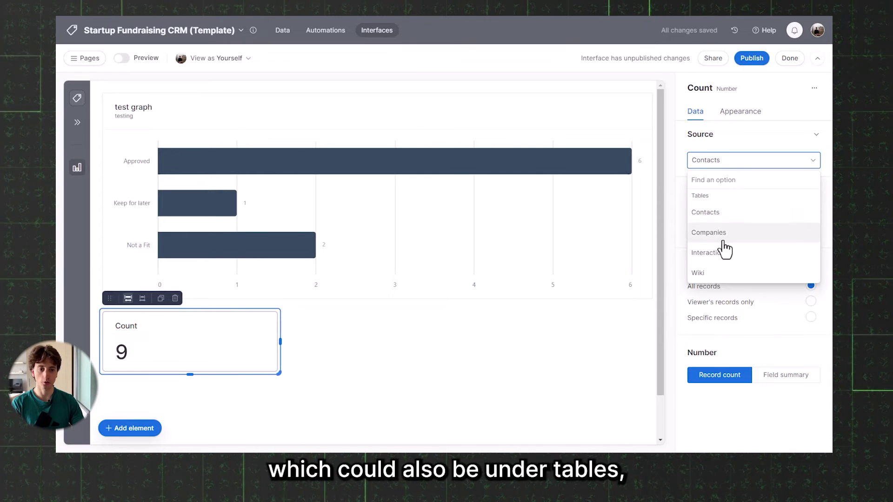
left_click(714, 234)
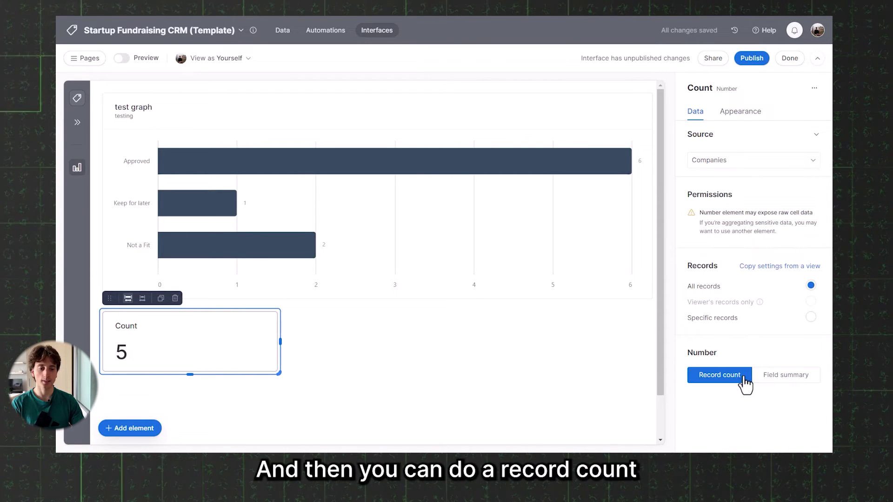
left_click(774, 380)
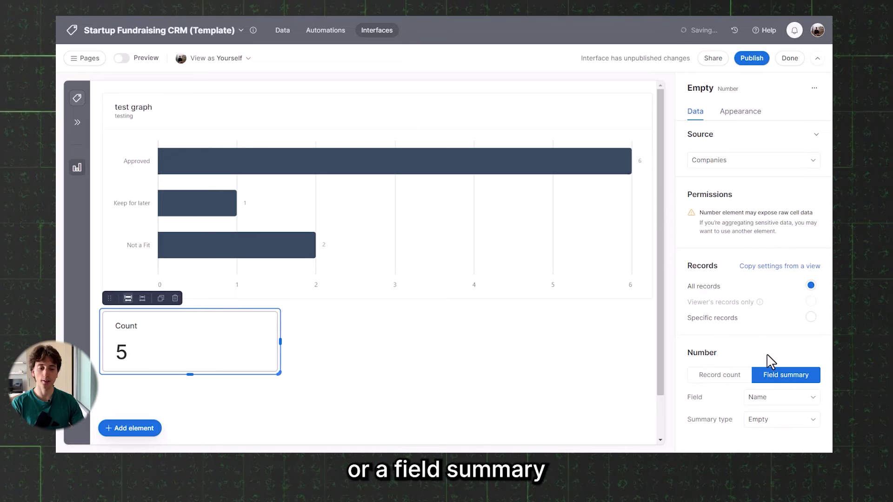
left_click(774, 397)
scroll(747, 309, "down", 2)
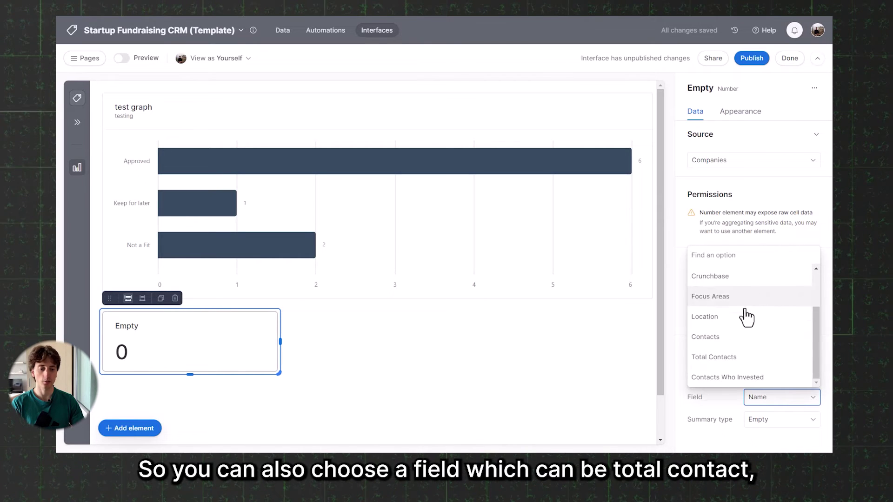
left_click(745, 358)
left_click(760, 421)
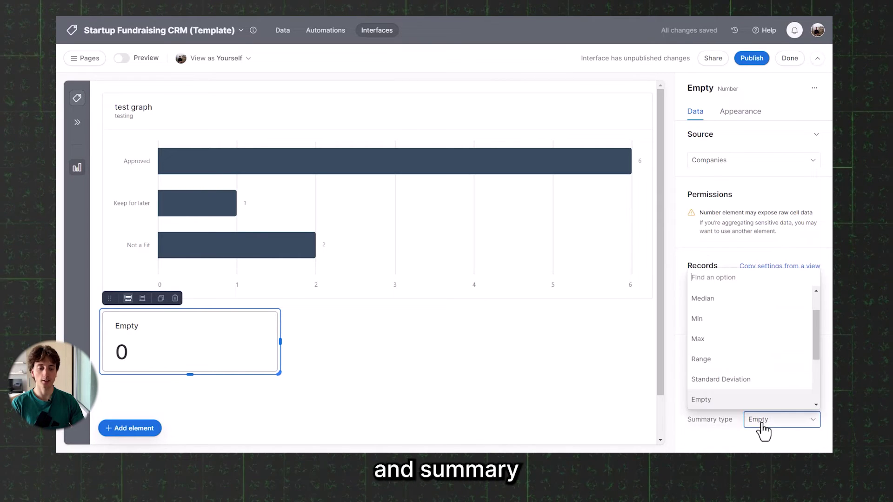
scroll(722, 353, "up", 2)
left_click(706, 300)
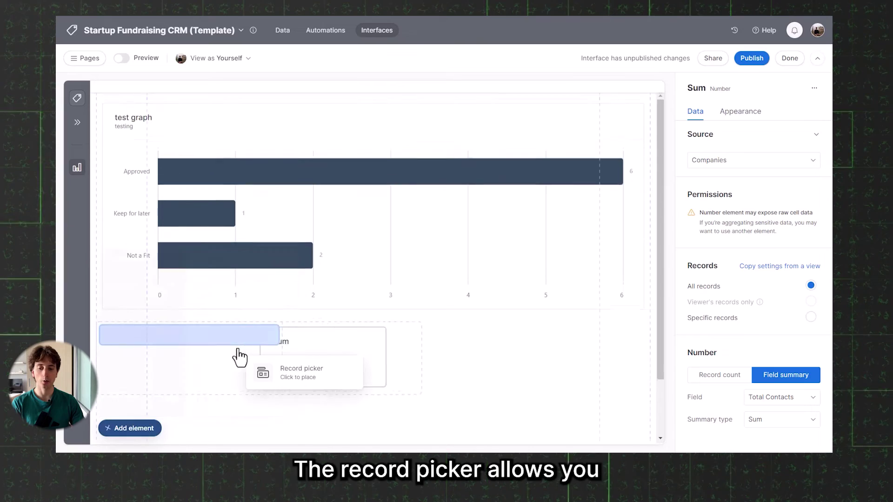
Place a Contacts record picker below the chart and add the Contact Owner field beside it.
left_click(294, 329)
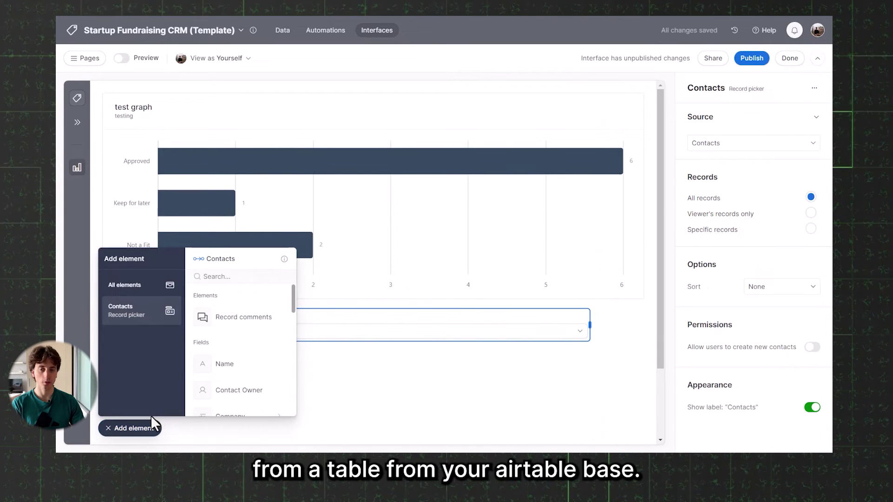
scroll(240, 328, "down", 2)
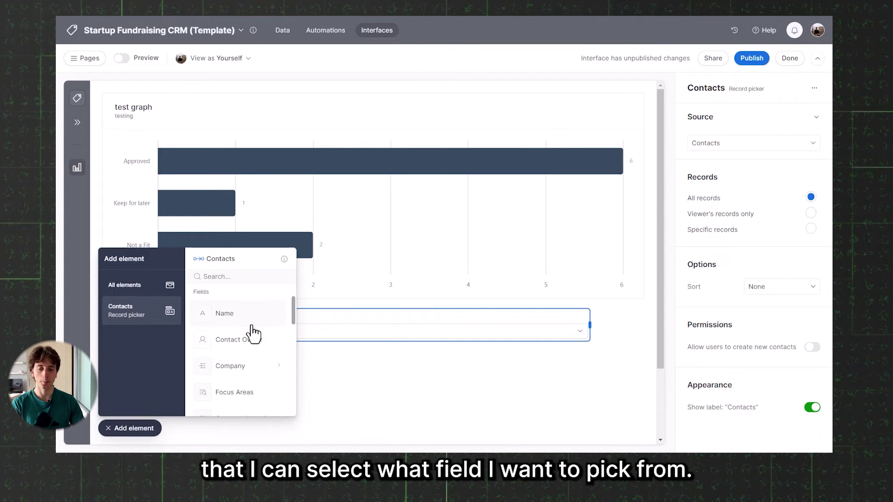
left_click_drag(243, 342, 251, 347)
left_click(391, 346)
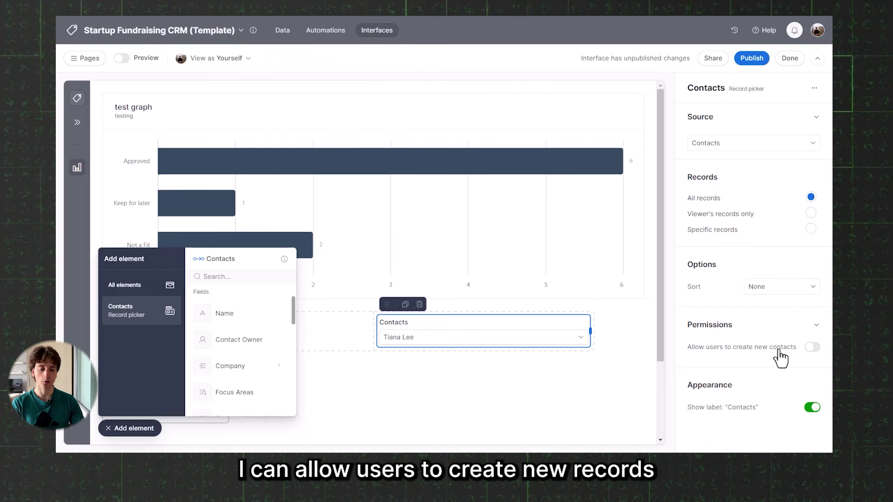
Check the contact list in the record picker and choose another contact from it in the page preview.
left_click(576, 339)
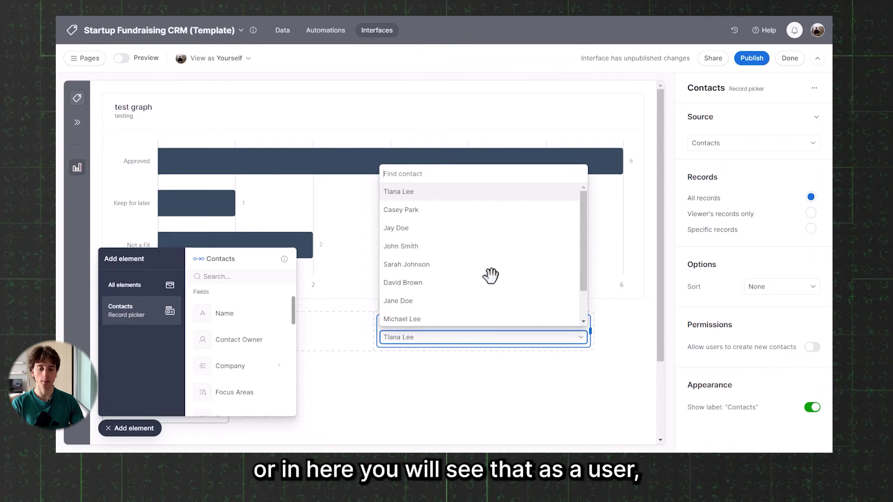
left_click(134, 56)
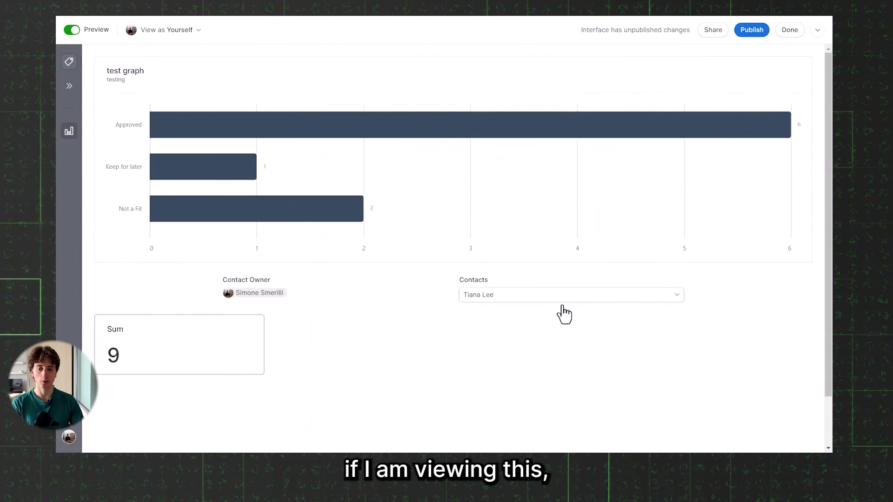
left_click(482, 298)
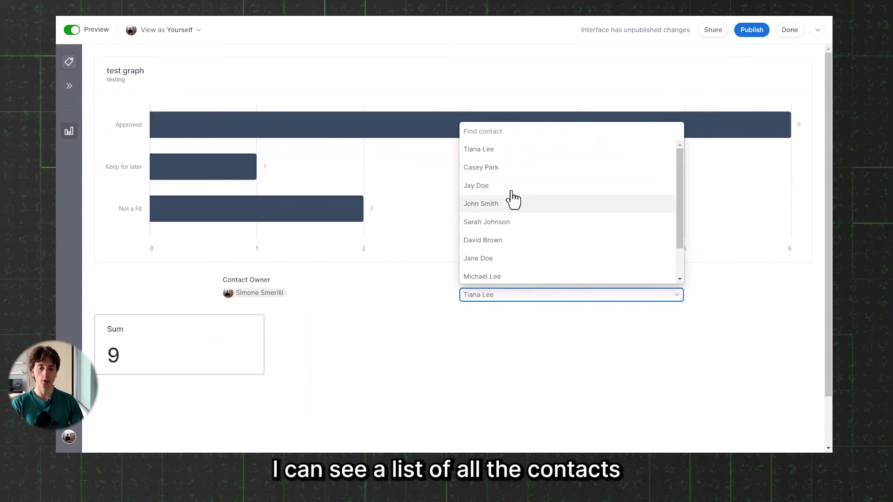
left_click(510, 220)
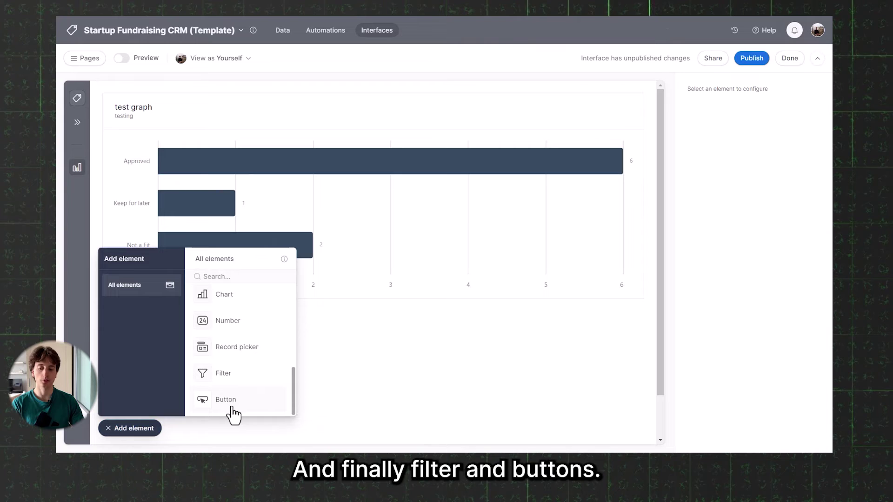
Add a Filter element with Contacts as source below the chart and connect it to the test graph.
left_click_drag(241, 379, 313, 313)
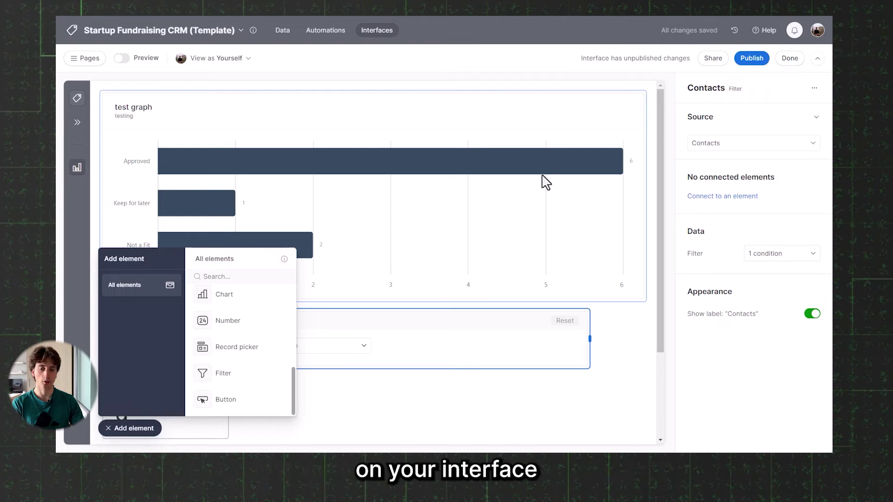
left_click(135, 429)
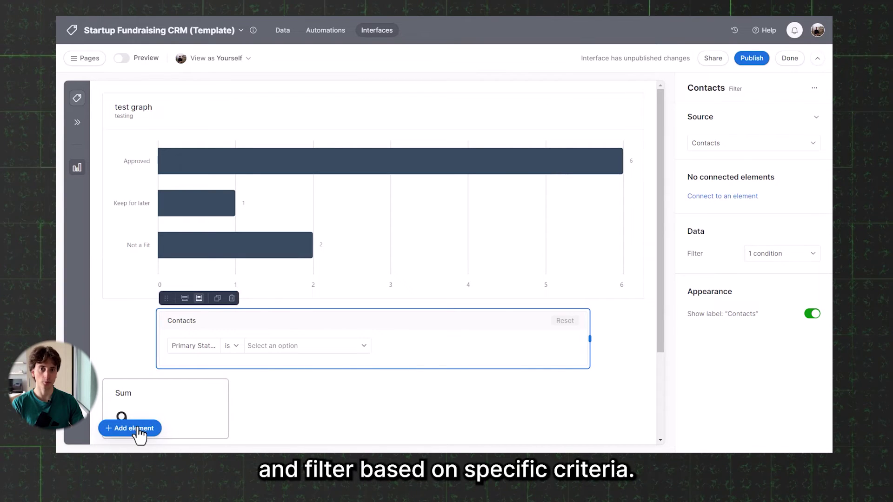
left_click(724, 146)
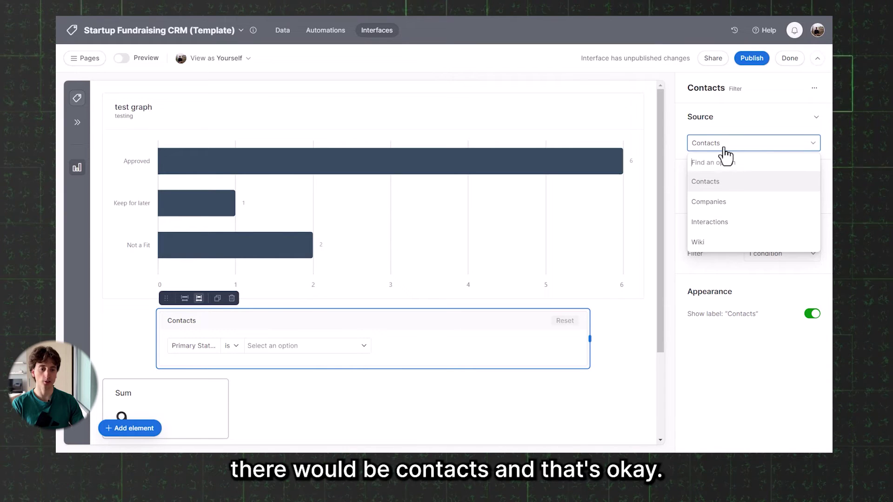
left_click(723, 149)
left_click(723, 198)
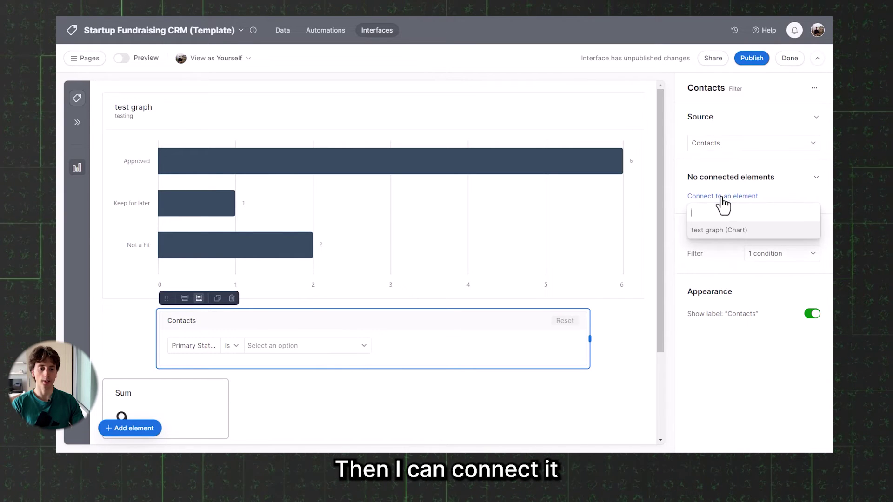
left_click(711, 238)
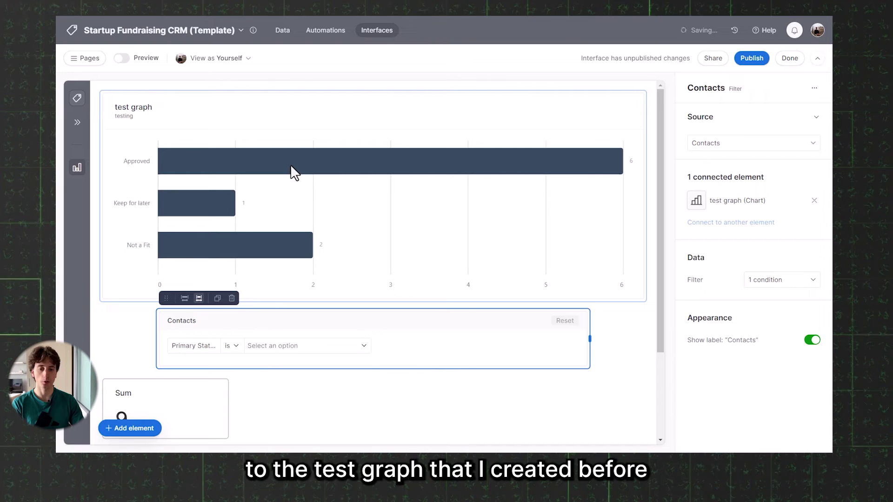
Change the Contacts filter's condition to the Contact Owner field with the operator "is".
left_click(783, 281)
left_click(558, 347)
left_click(577, 249)
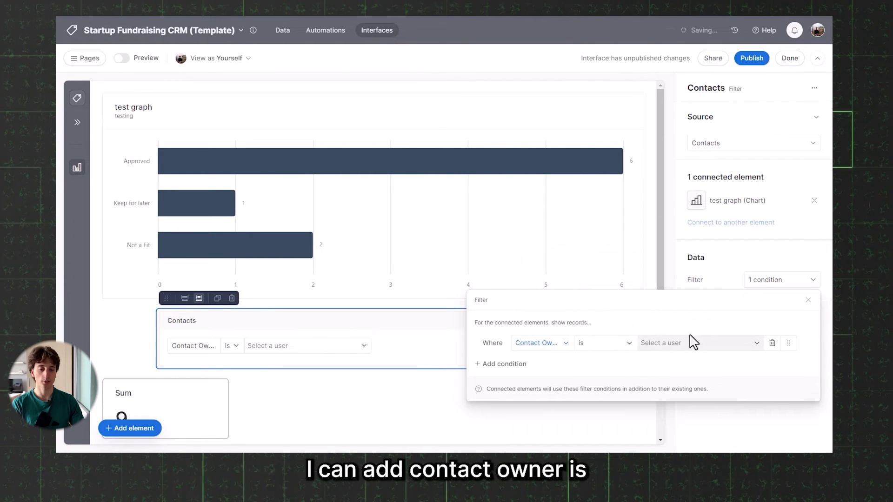
left_click(763, 281)
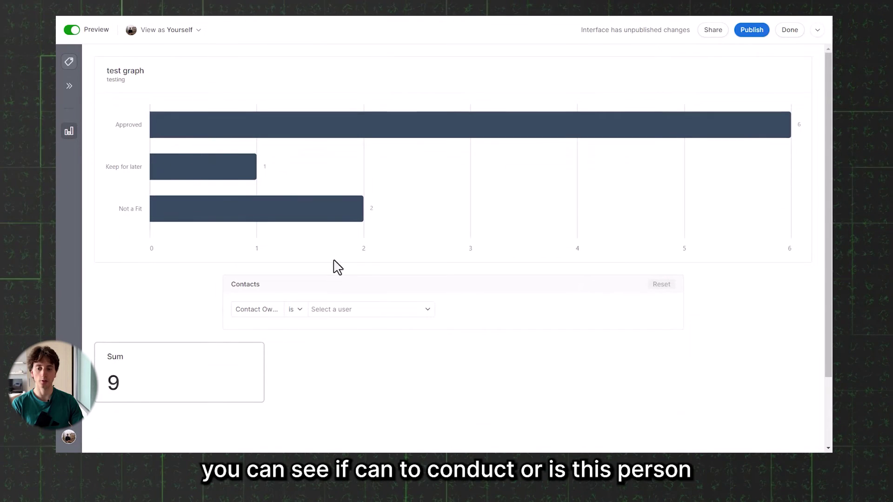
Try the filter in the page preview by selecting a user as Contact Owner, and return to editing.
left_click(339, 310)
left_click(356, 364)
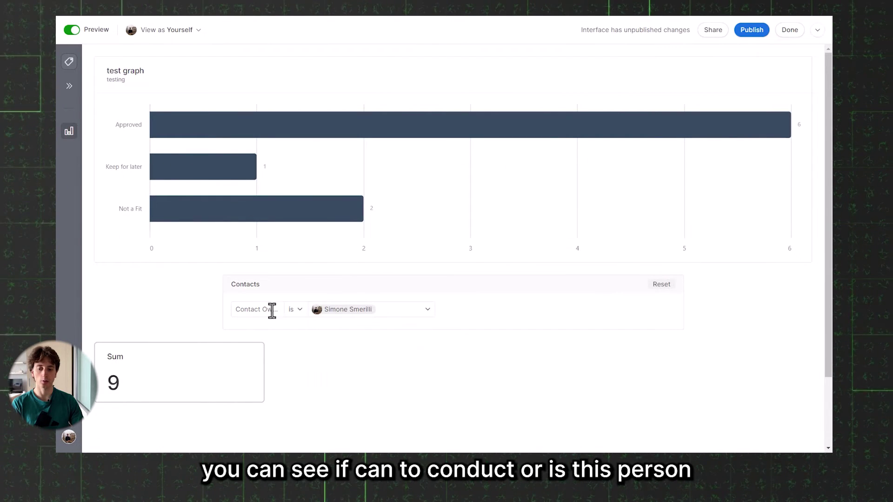
mouse_move(246, 136)
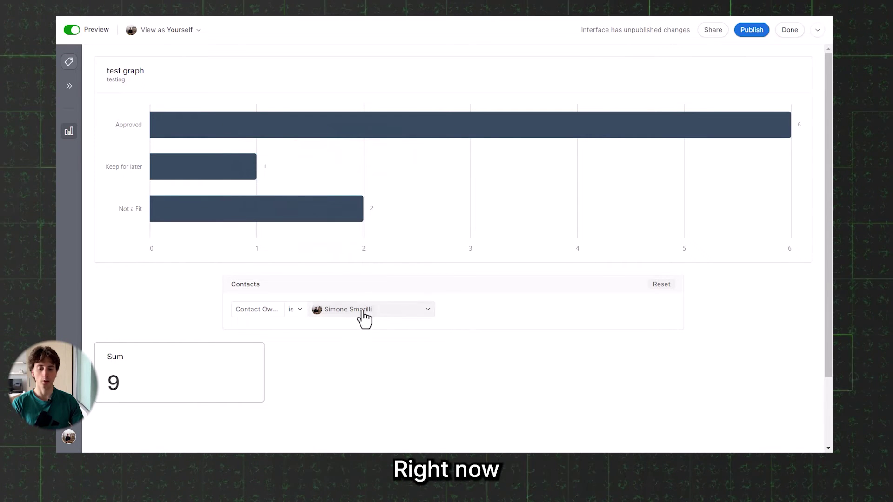
left_click(72, 29)
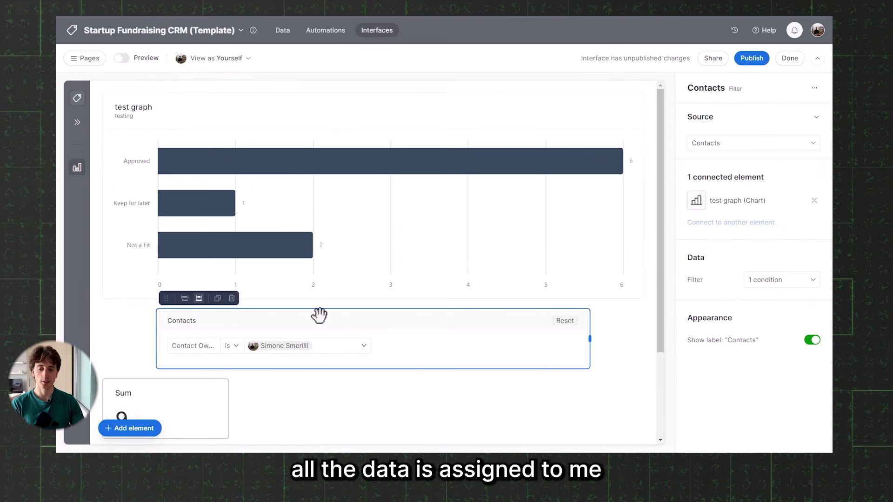
Reselect the user in the Contact Owner filter, and return from the Contacts table to the interface to preview the filtered chart.
left_click(285, 355)
left_click(286, 356)
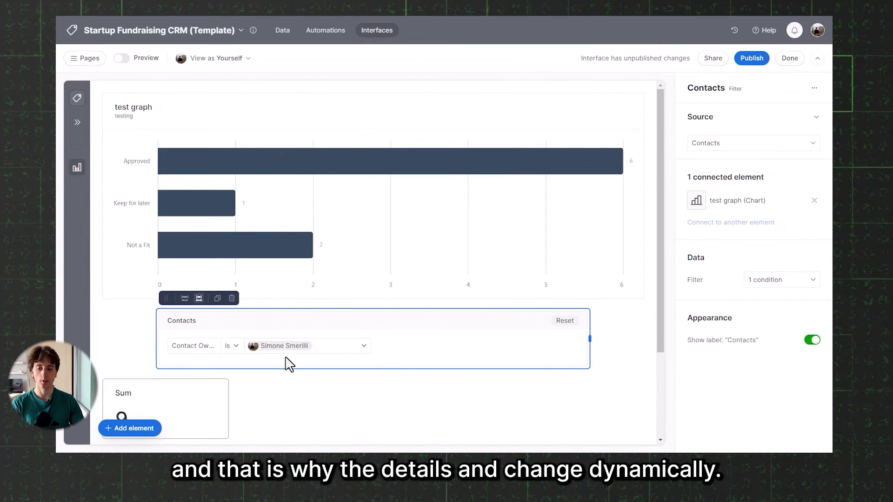
left_click(297, 344)
left_click(291, 391)
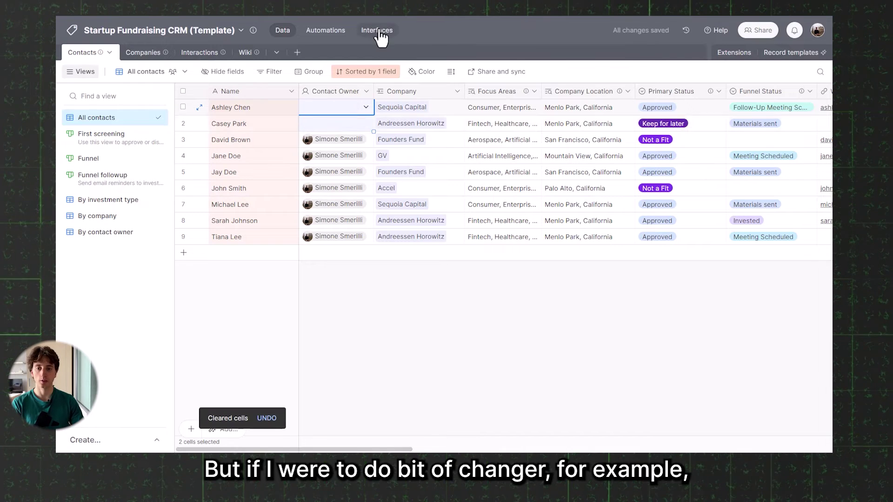
left_click(377, 31)
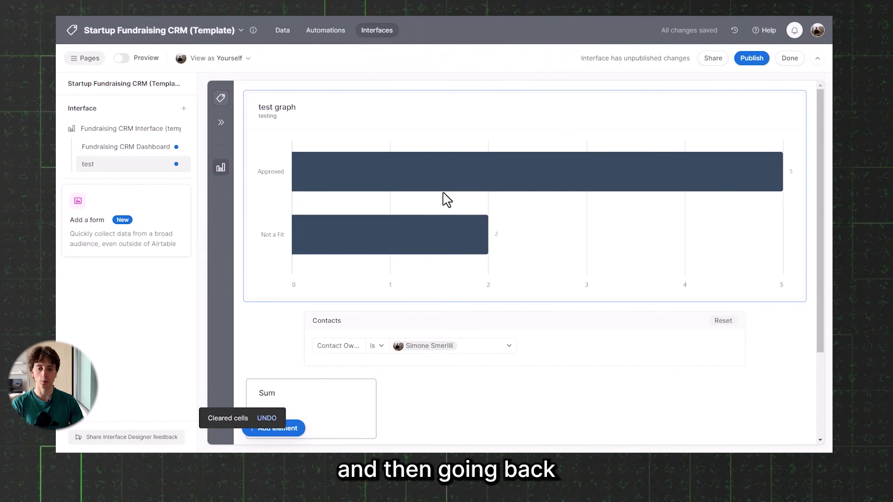
left_click(122, 58)
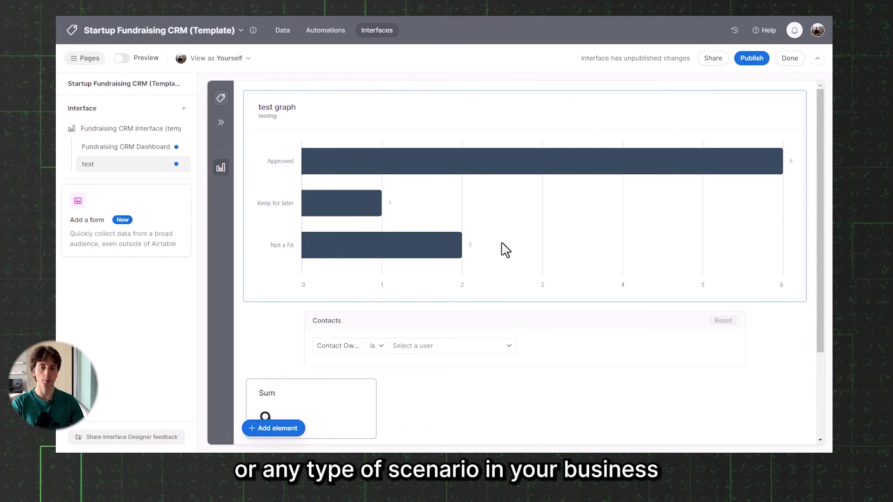
Place a Button element beside the Contacts filter and open its list of actions.
left_click(274, 428)
scroll(376, 398, "down", 3)
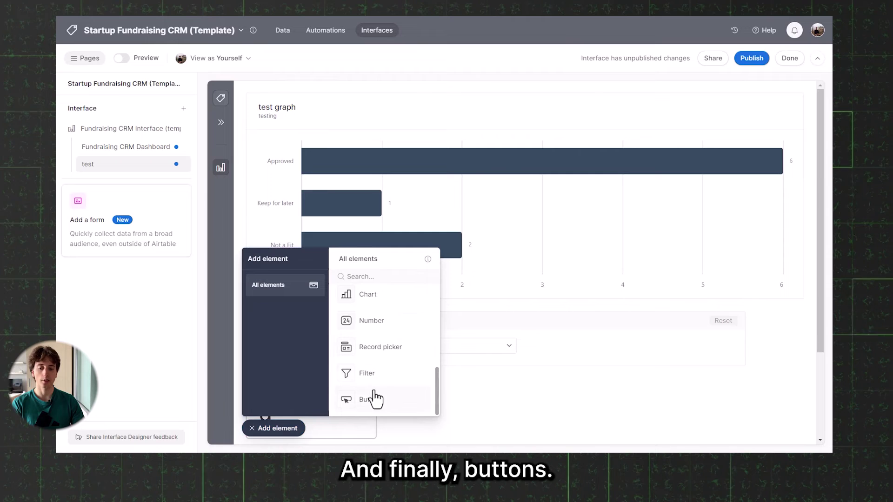
left_click_drag(395, 395, 609, 328)
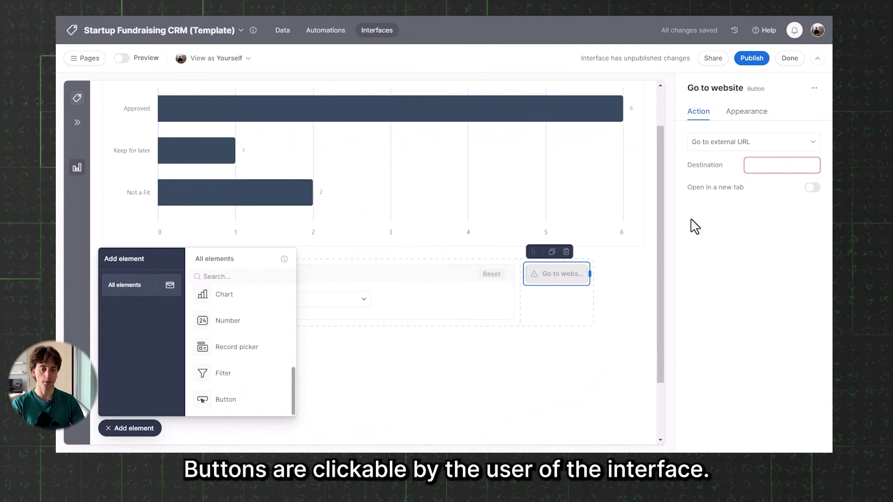
left_click(739, 143)
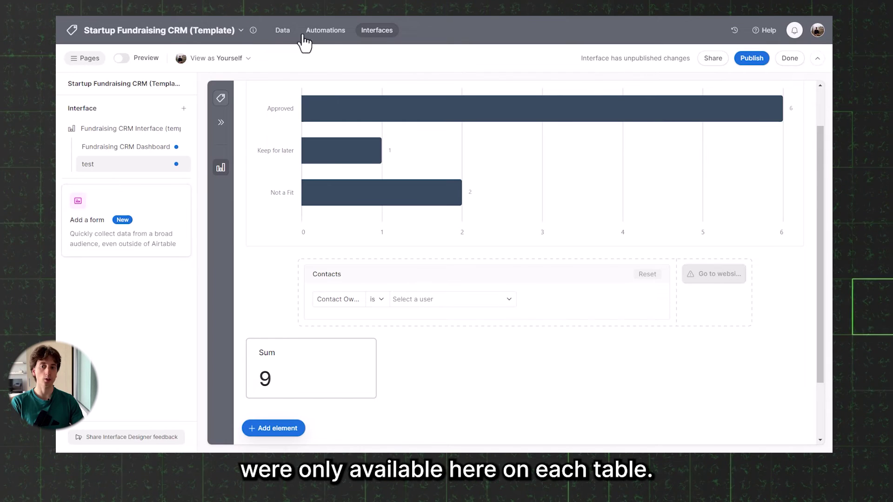
Open the Contacts table in the base's data and examine the view types that can be created, including Form.
left_click(282, 31)
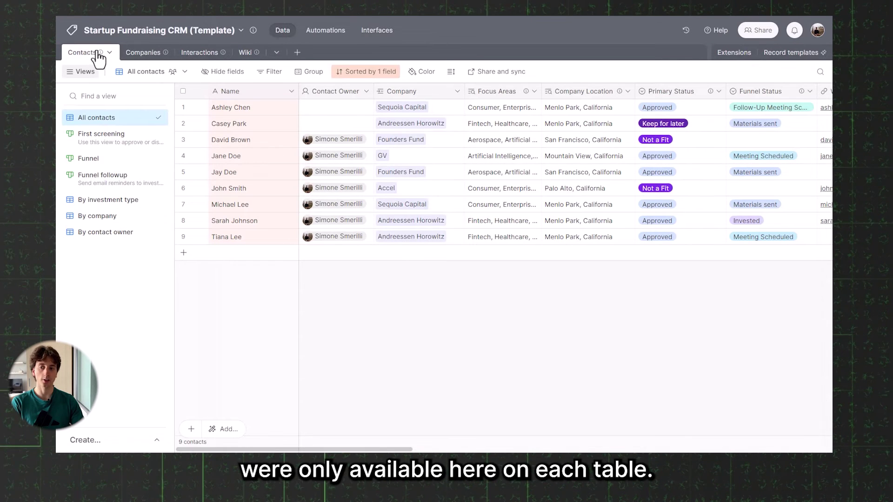
left_click(132, 440)
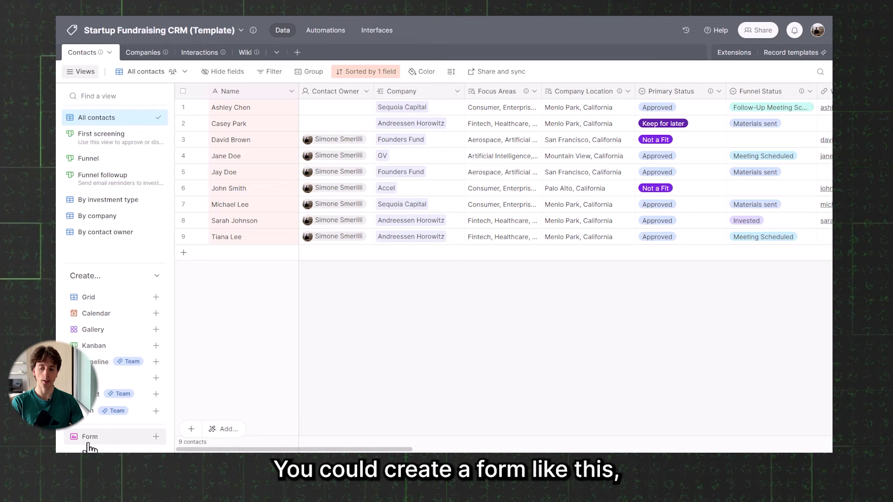
left_click(154, 278)
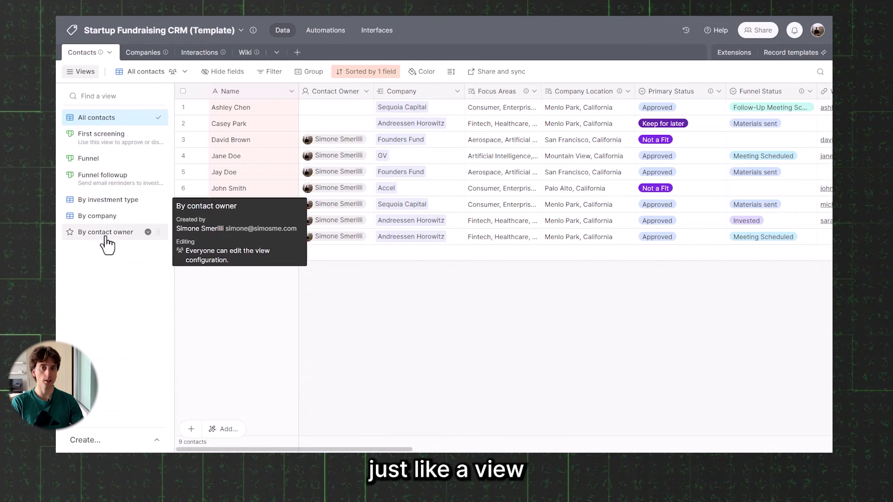
Return to the interface and create a new form that sends its responses to the Contacts table.
left_click(81, 72)
left_click(83, 72)
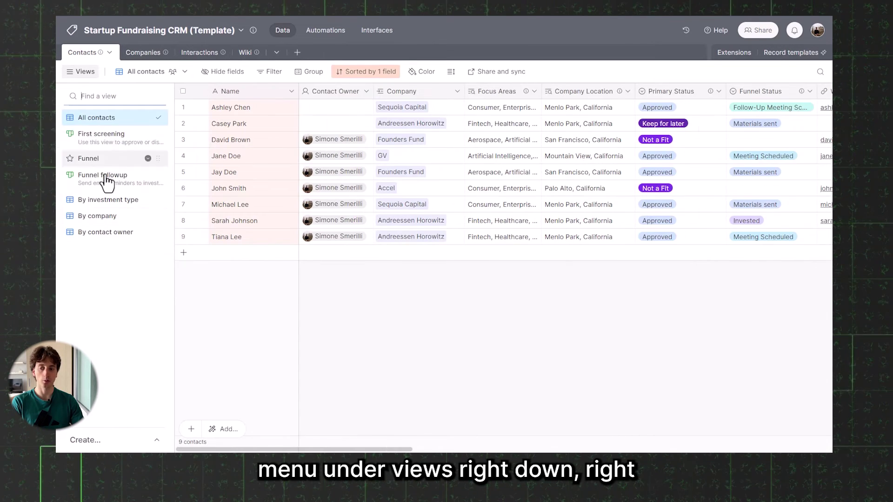
left_click(378, 31)
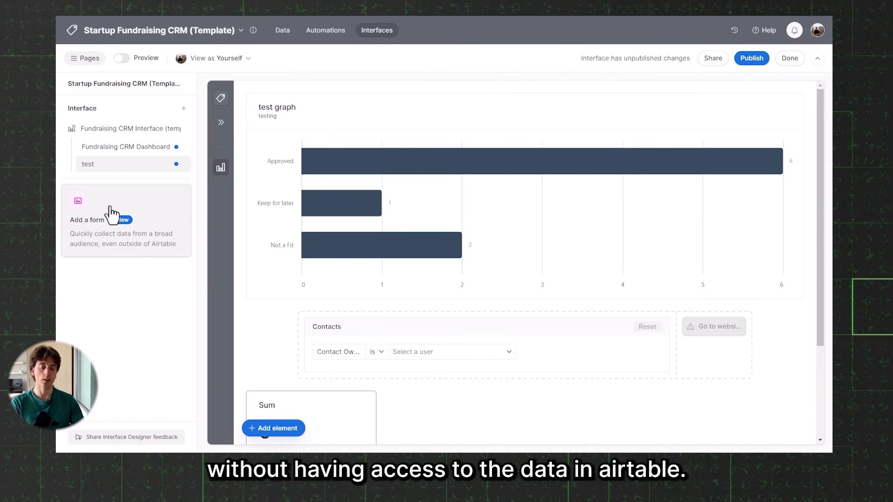
left_click(115, 216)
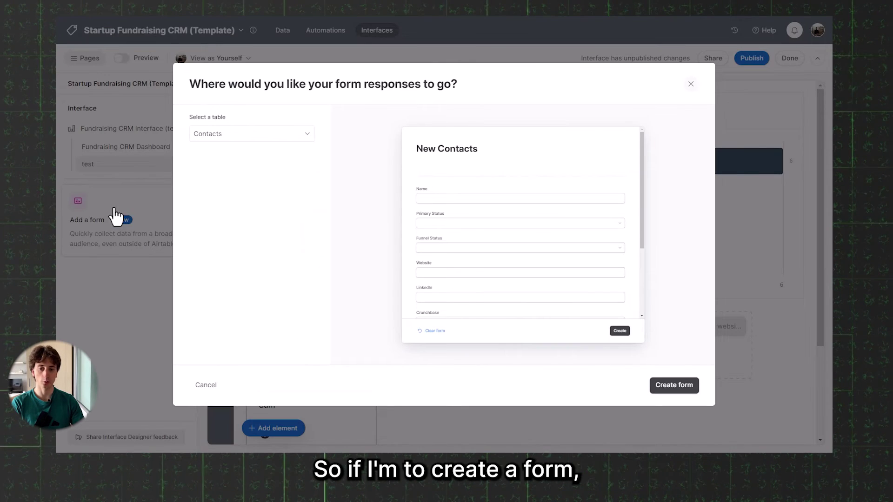
left_click(254, 135)
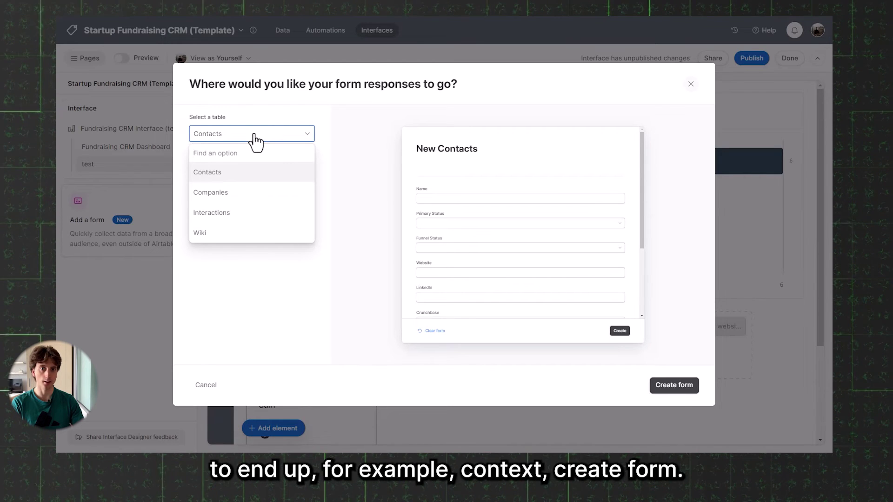
left_click(254, 172)
left_click(657, 387)
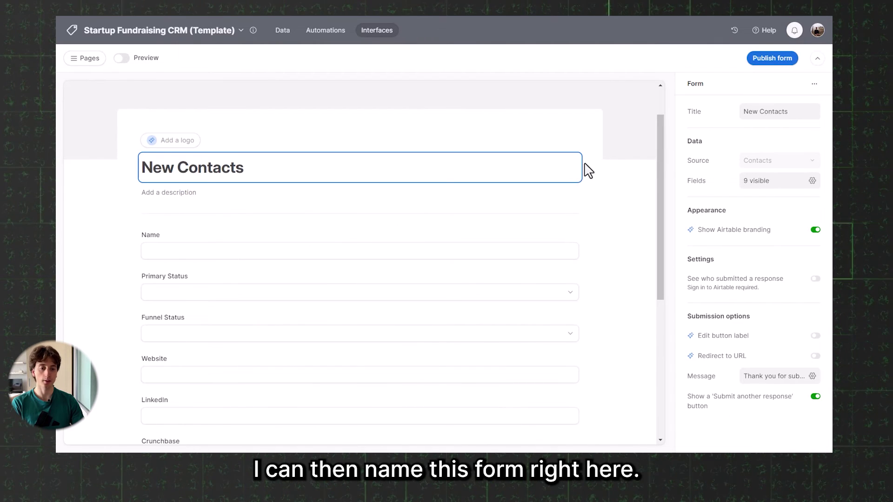
Title the form "Submit contact".
triple_click(755, 111)
type("Submit contact")
key("Return")
Examine the form's list of visible fields and the message shown after submission.
left_click(768, 182)
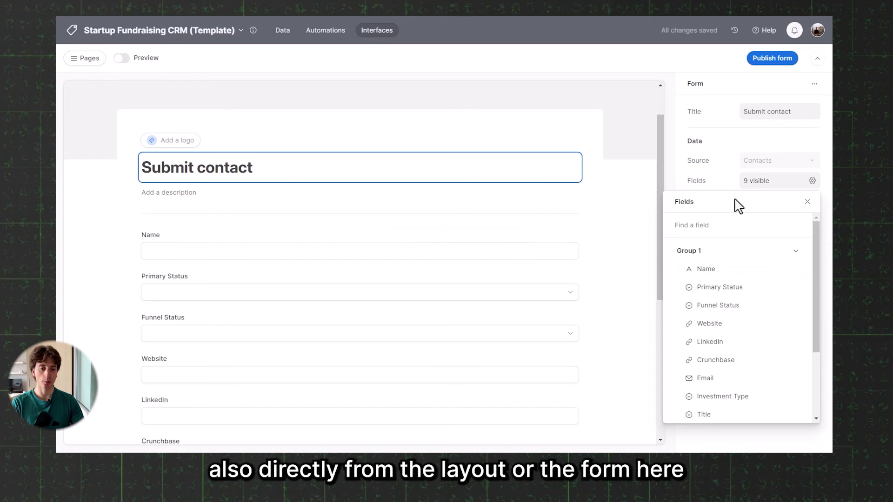
key("Escape")
left_click(763, 375)
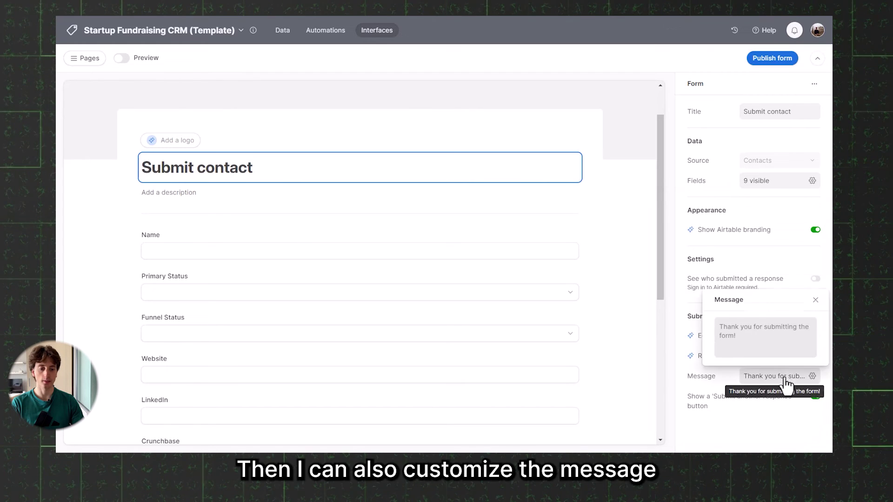
left_click(744, 336)
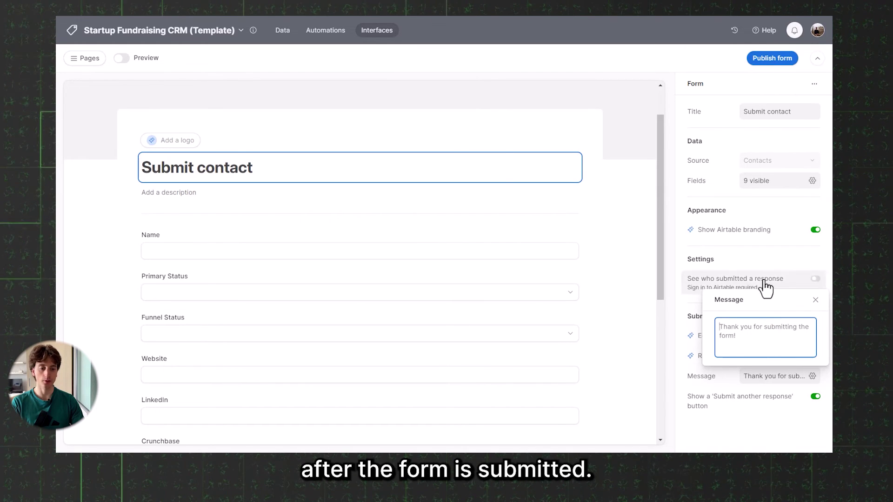
key("Escape")
Add a group titled "Basic data" below the form description and move the Name field into it.
left_click(314, 193)
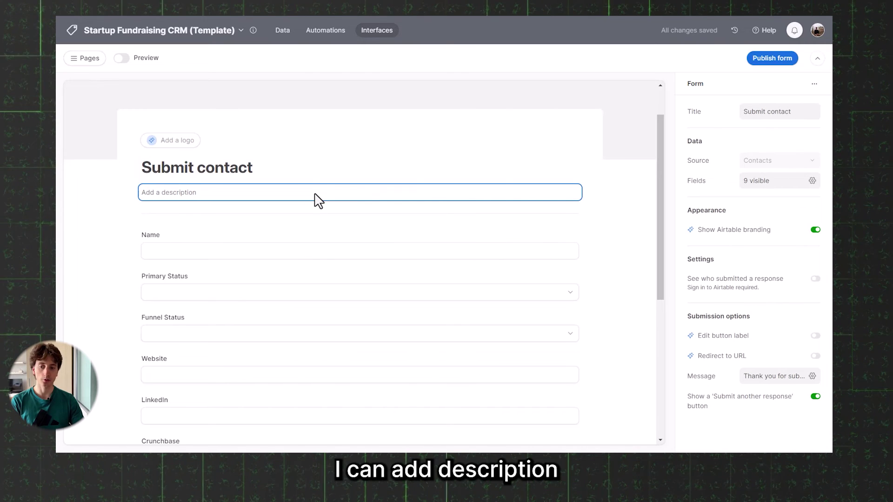
mouse_move(347, 222)
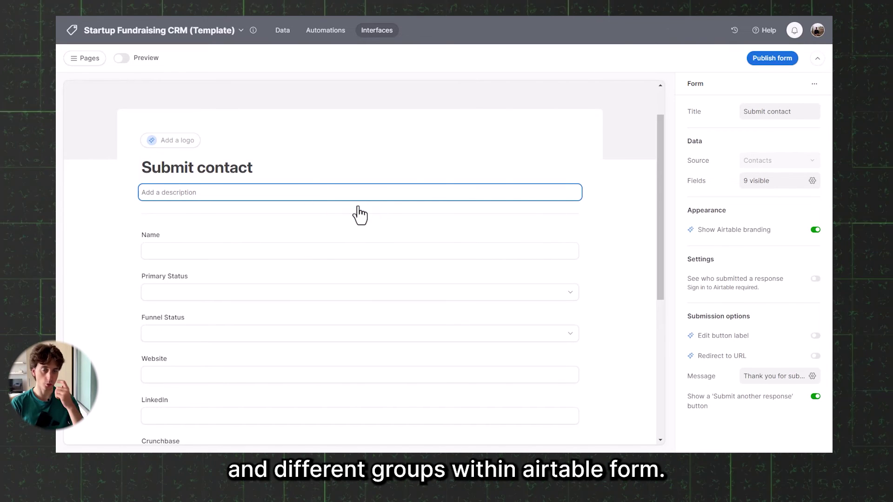
left_click(358, 213)
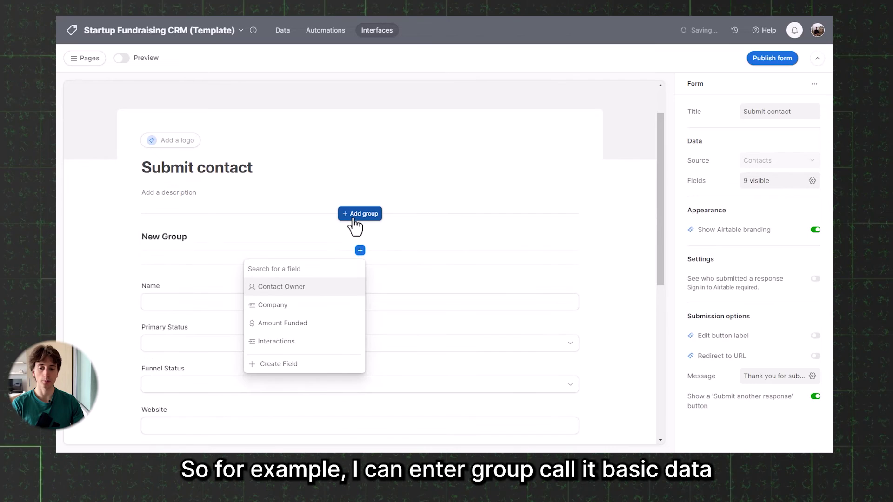
left_click(182, 242)
triple_click(183, 242)
type("Basic data")
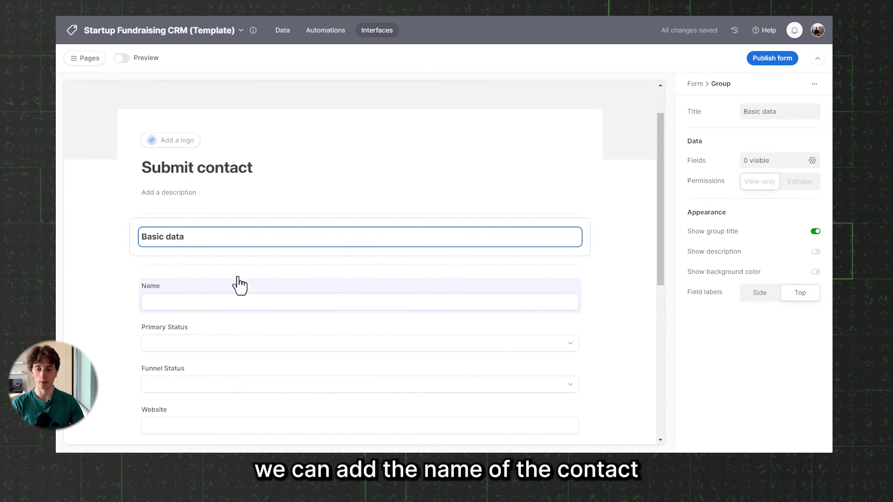
mouse_move(239, 281)
left_mouse_down()
mouse_move(234, 247)
mouse_move(211, 248)
mouse_move(235, 277)
left_mouse_up()
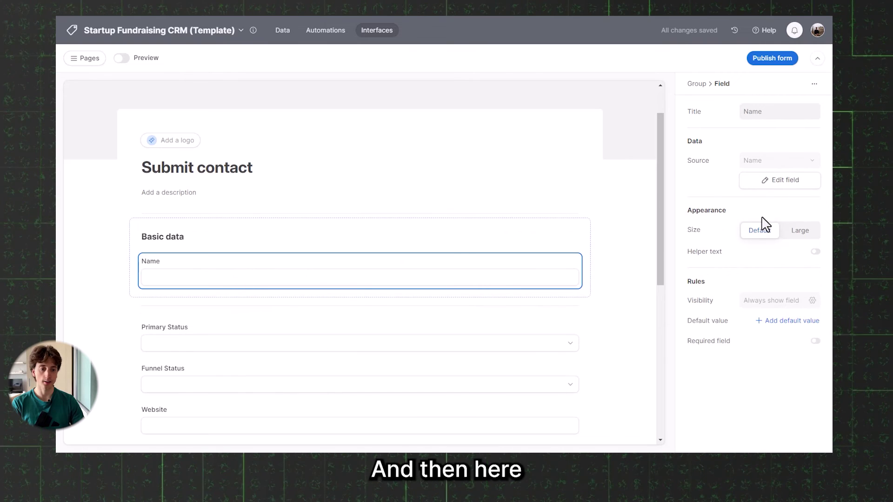
Try the Large size for the Name field, comparing it with Default.
left_click(768, 111)
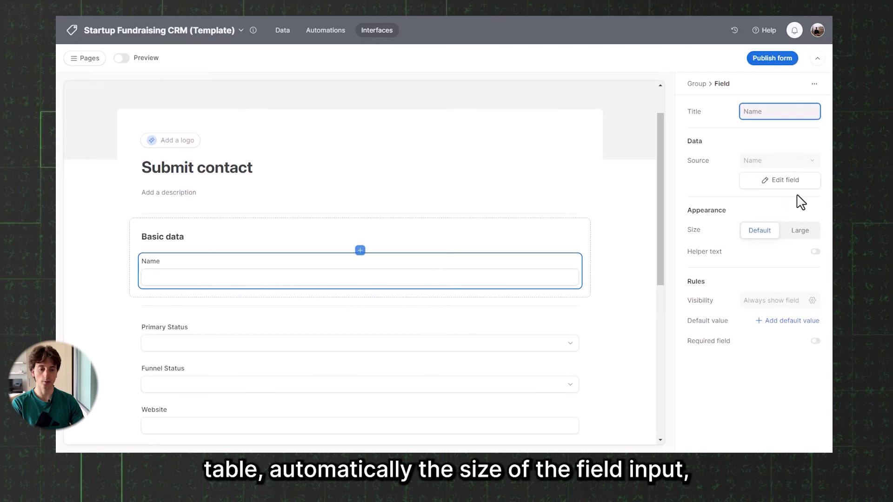
left_click(801, 231)
left_click(760, 232)
left_click(800, 231)
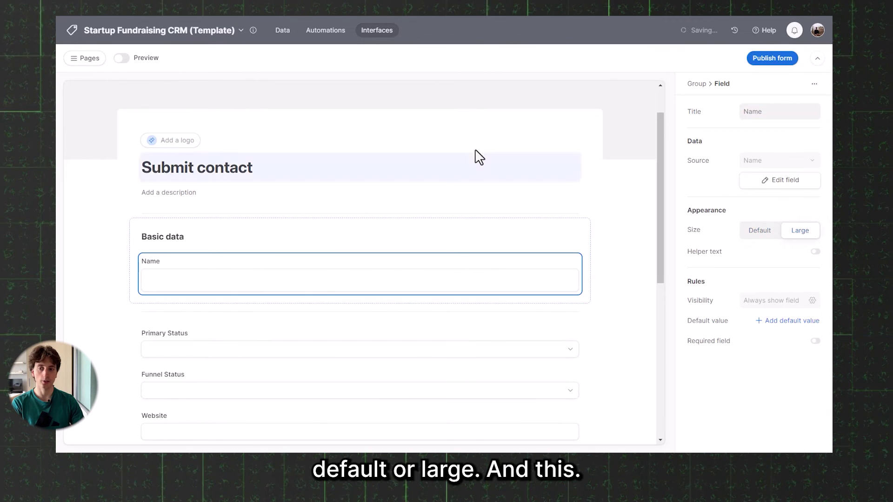
Preview the form, test the Name field with sample text, clear it, and return to editing.
left_click(122, 59)
left_click(285, 181)
type("sdywgcyksd")
key("ctrl+a")
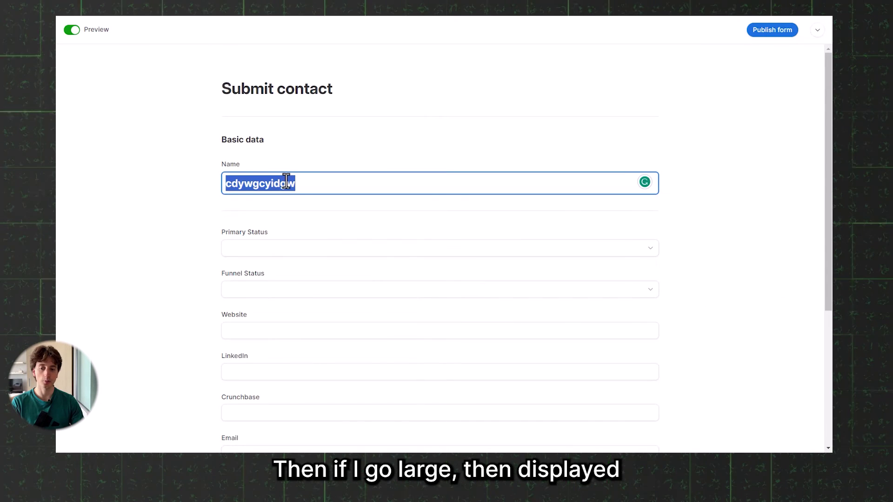
key("BackSpace")
left_click(89, 49)
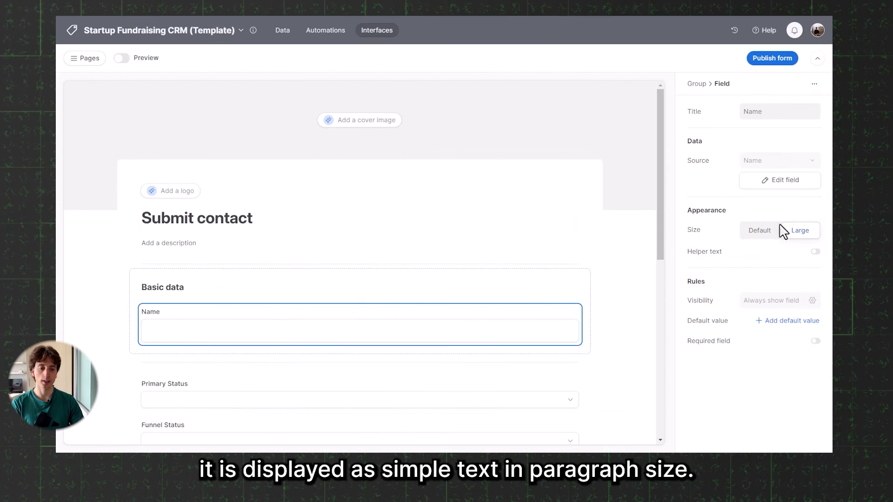
Set the Name field's size to Default and give it the helper text "test help text", leaving no default value.
left_click(761, 232)
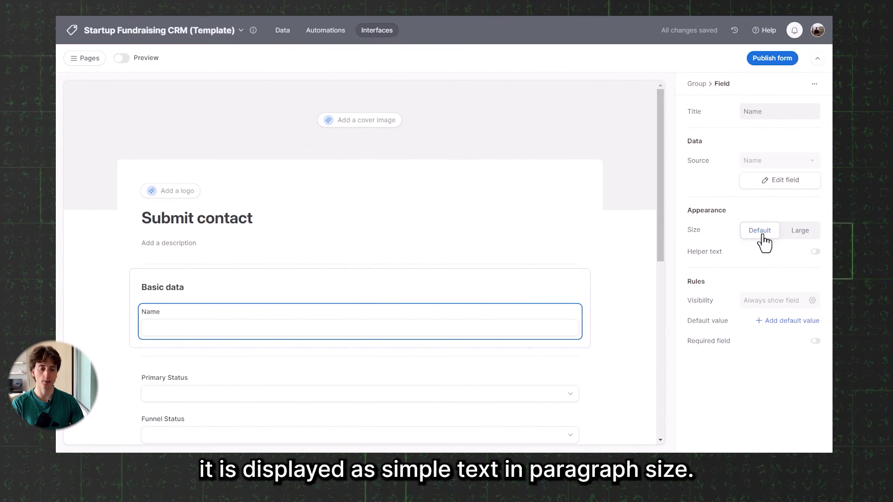
left_click(759, 255)
left_click(192, 325)
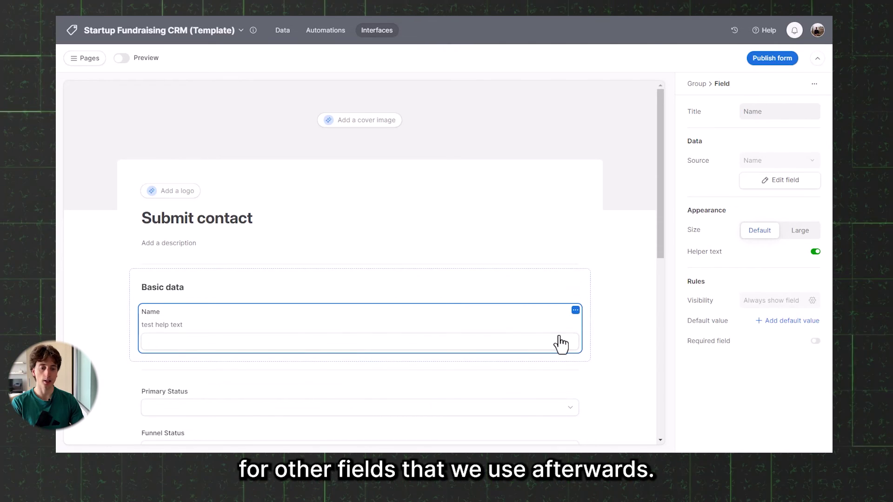
left_click(778, 321)
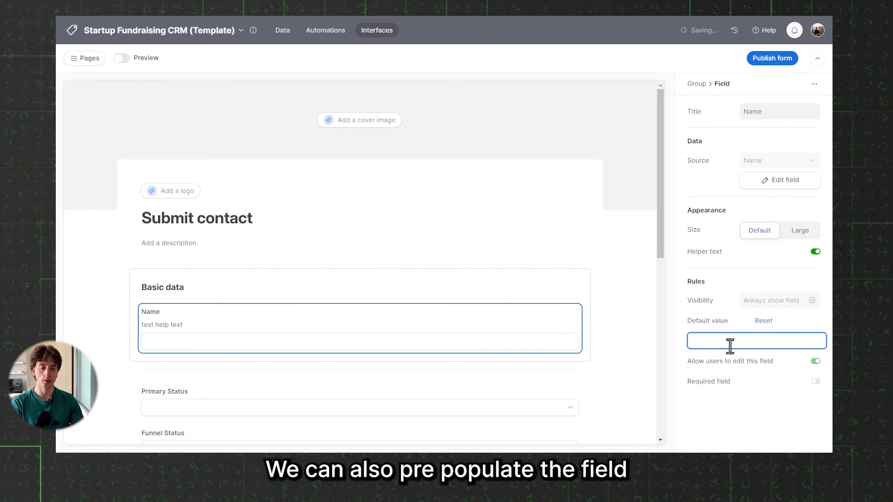
left_click(765, 321)
Move the Primary Status field beside Name in the Basic data group and change its layout to a list.
scroll(384, 329, "down", 1)
left_click_drag(385, 329, 490, 288)
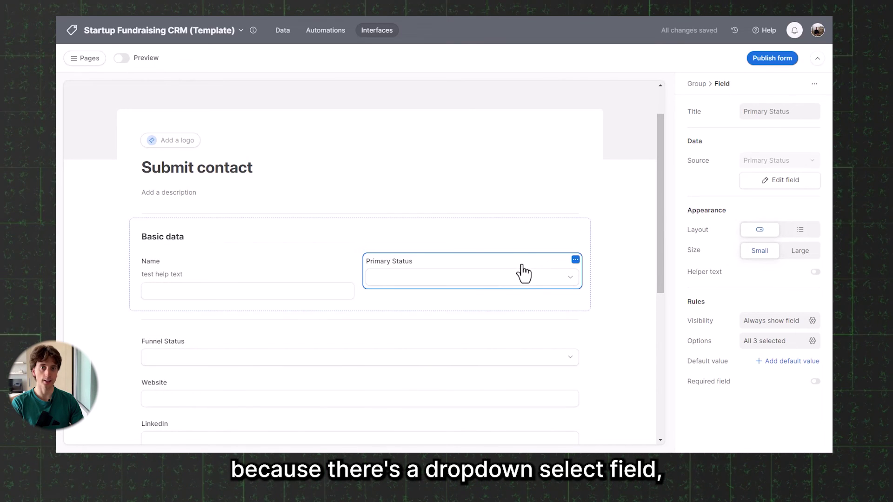
left_click(798, 231)
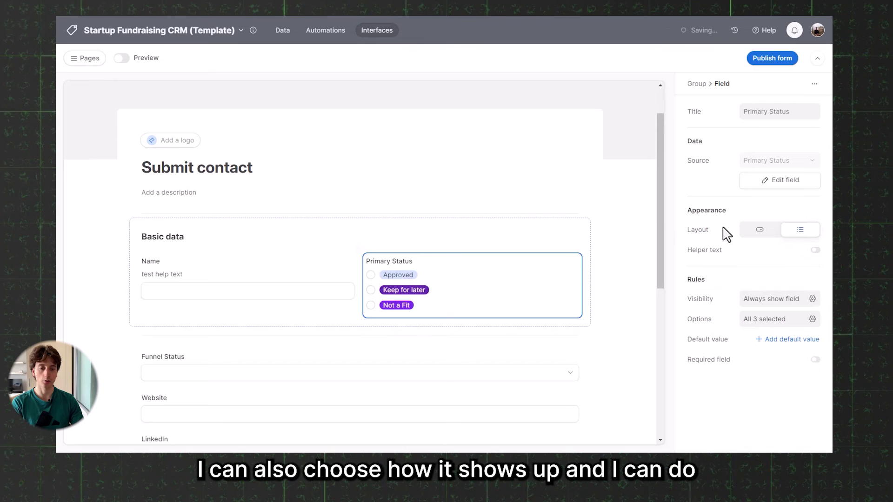
Add a visibility condition to Primary Status so it shows only where Name is not empty.
left_click(774, 299)
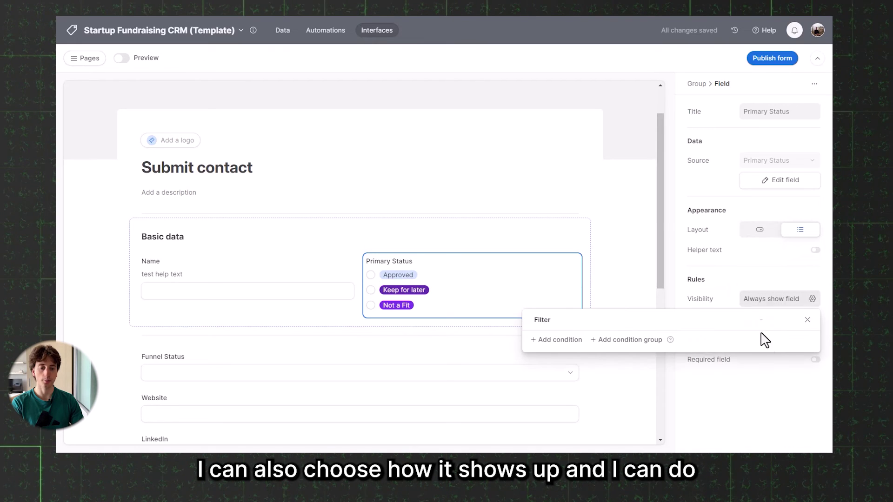
left_click(568, 344)
left_click(665, 344)
left_click(661, 326)
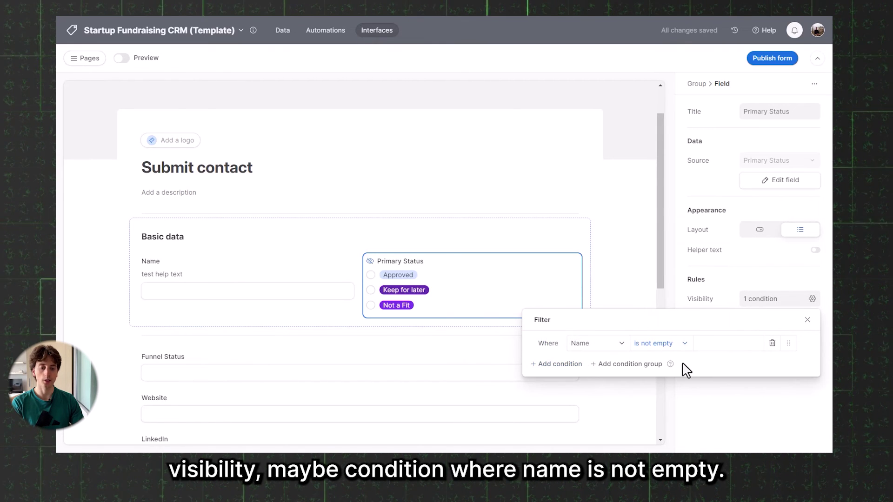
left_click(624, 295)
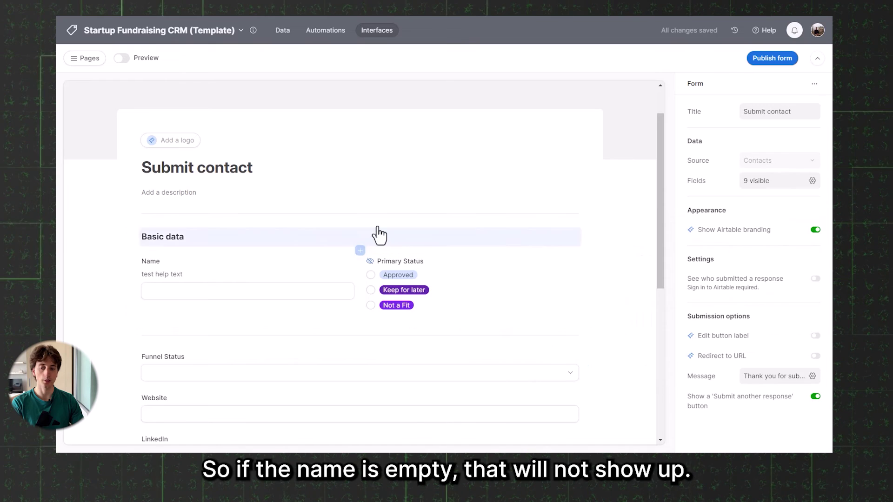
Test the visibility rule in the form preview by entering "test" as Name and trying the Primary Status options.
left_click(134, 59)
left_click(297, 194)
type("test")
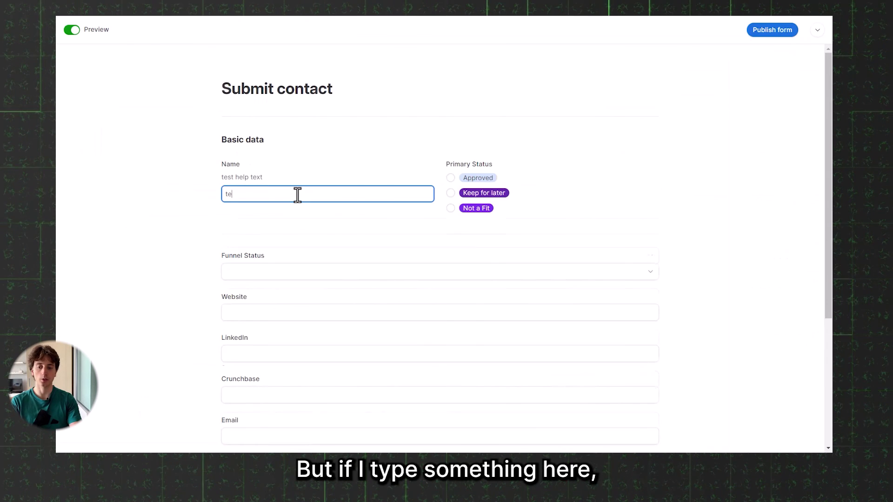
left_click(452, 185)
left_click(449, 211)
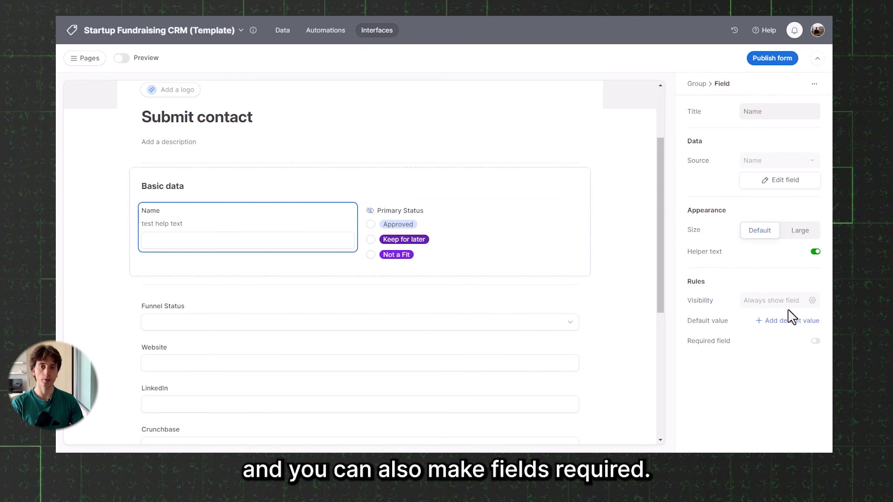
Make the Name field required.
left_click(815, 341)
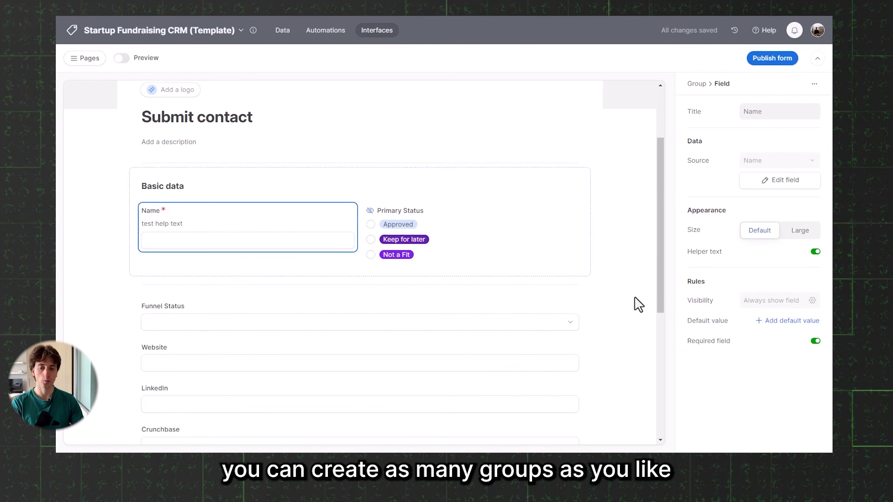
Try the View-only permission on the Basic data group, and switch it back to Editable.
left_click(309, 184)
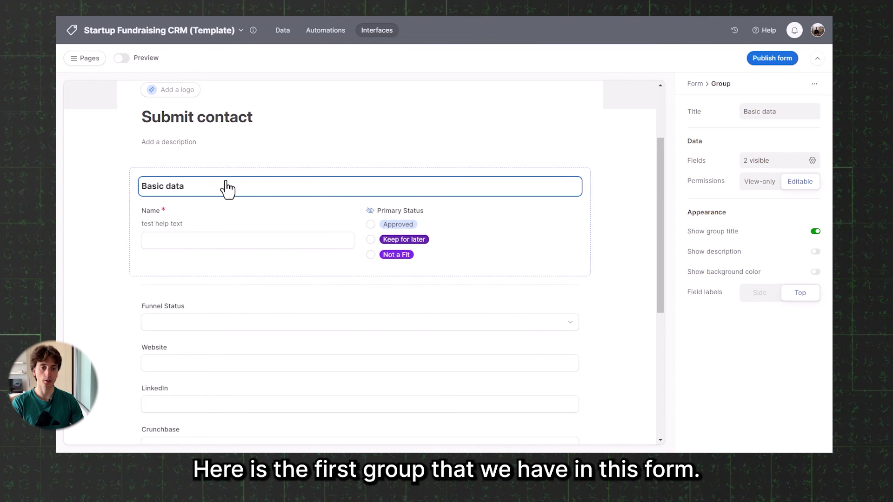
left_click(751, 184)
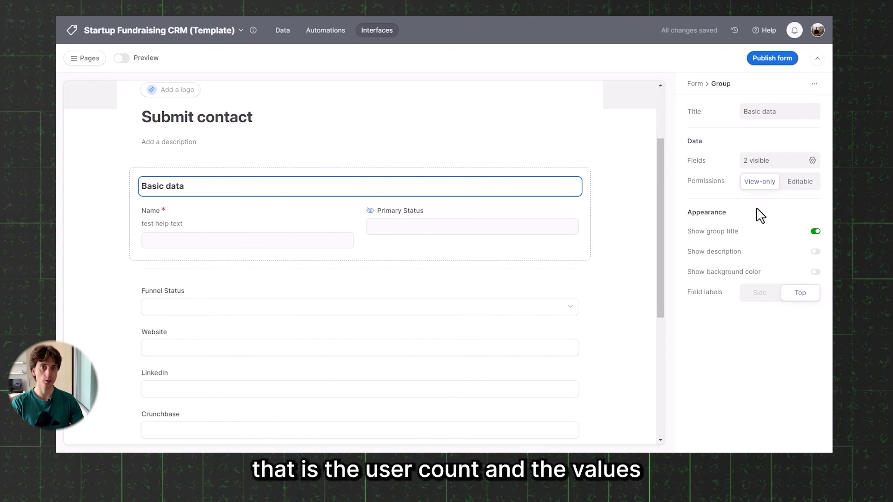
left_click(794, 186)
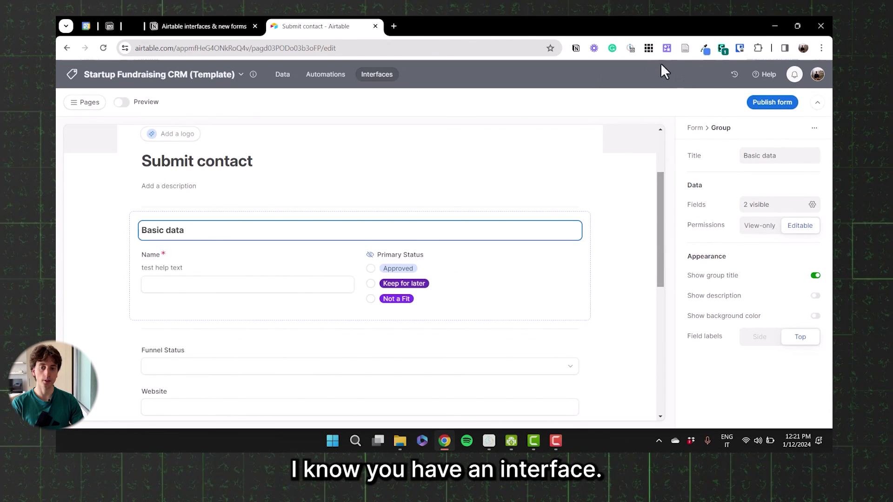
Publish the form, give access to anyone on the web, and copy its link.
left_click(768, 103)
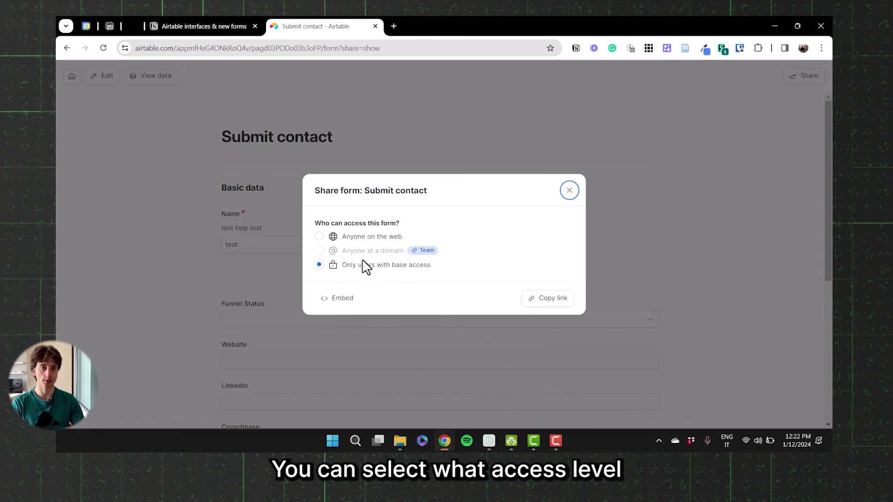
left_click(383, 240)
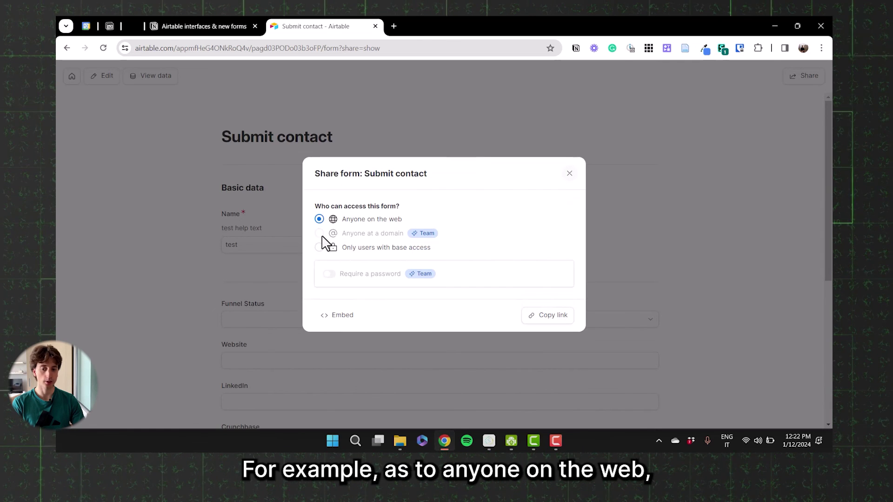
left_click(535, 316)
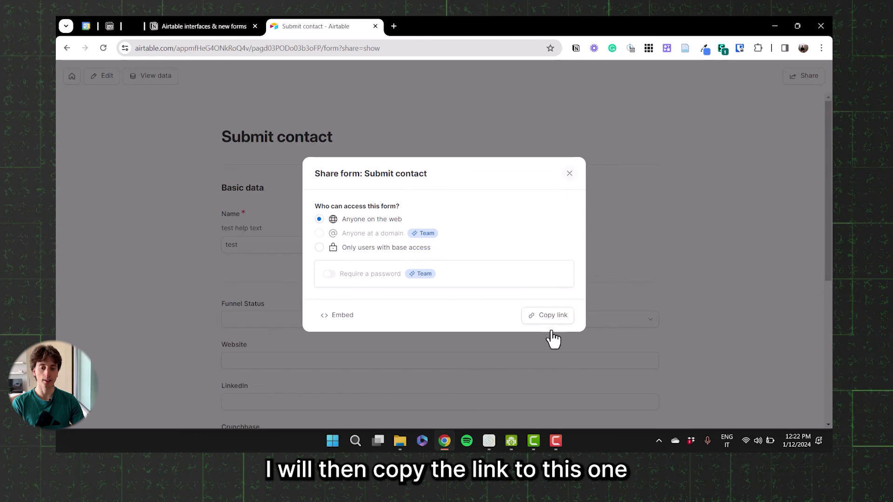
left_click(593, 207)
Open the copied form link in a new browser tab with a prefill_Name parameter holding a first name, and test the prefilled Name field.
key("ctrl+t")
key("ctrl+v")
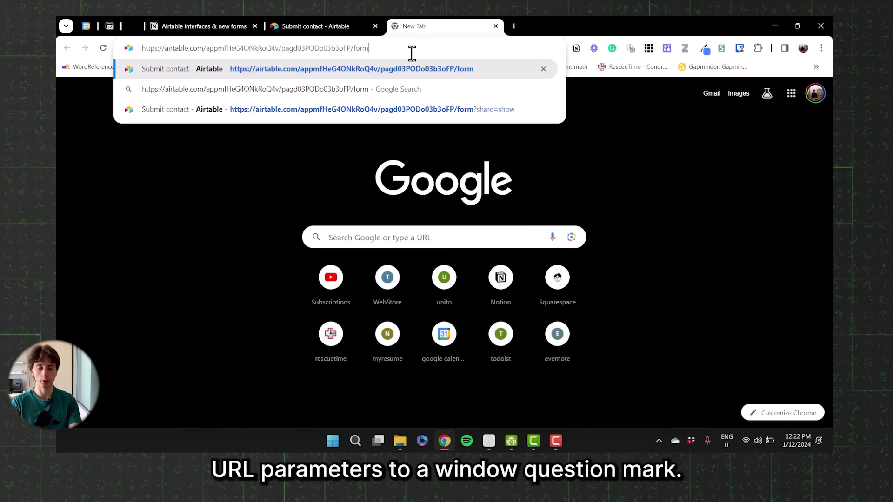
type("?prefill_Name=simo")
key("Return")
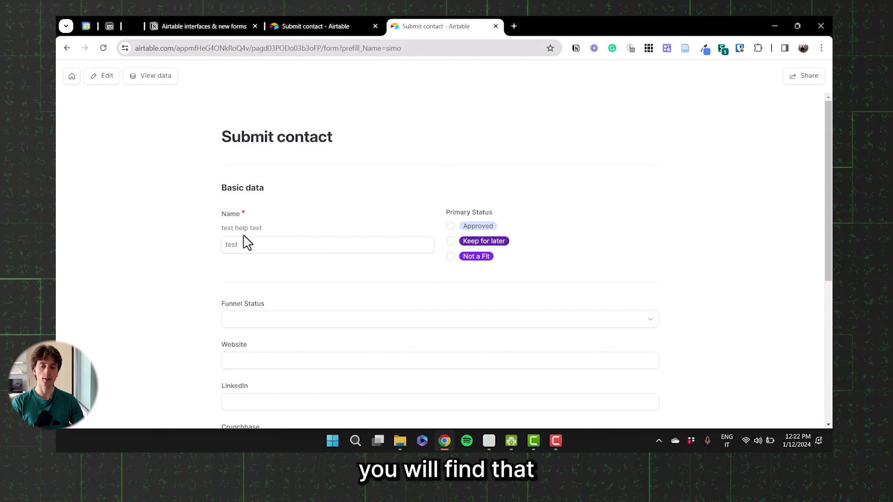
double_click(228, 245)
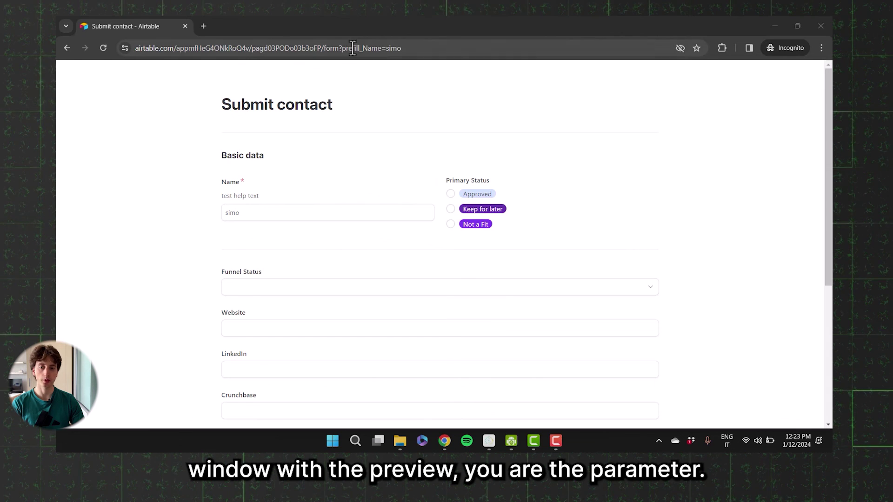
left_click(268, 210)
left_click(309, 189)
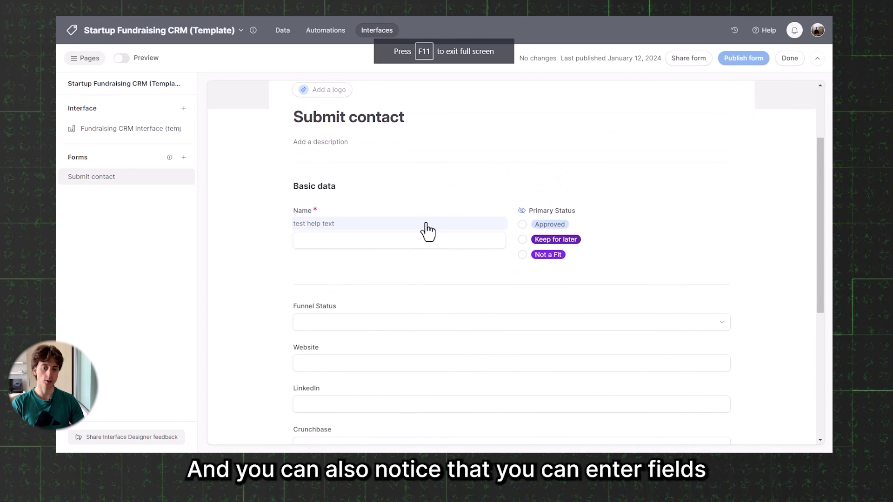
Examine the fields that can be added below Name and Primary Status, then review the form's settings and layout.
mouse_move(510, 279)
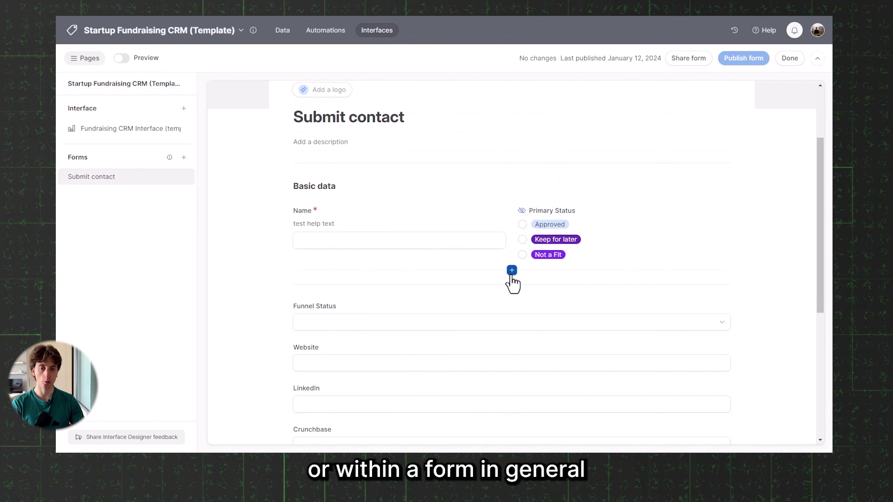
left_click(511, 272)
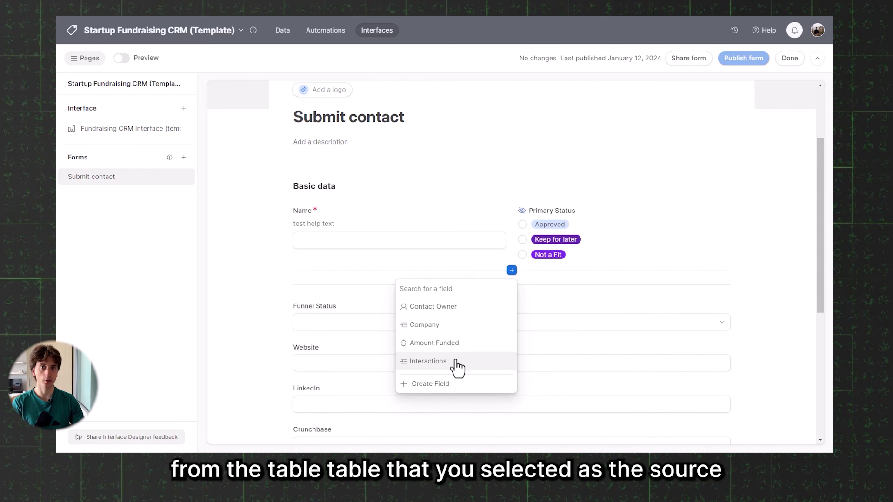
left_click_drag(818, 244, 805, 322)
left_click(805, 323)
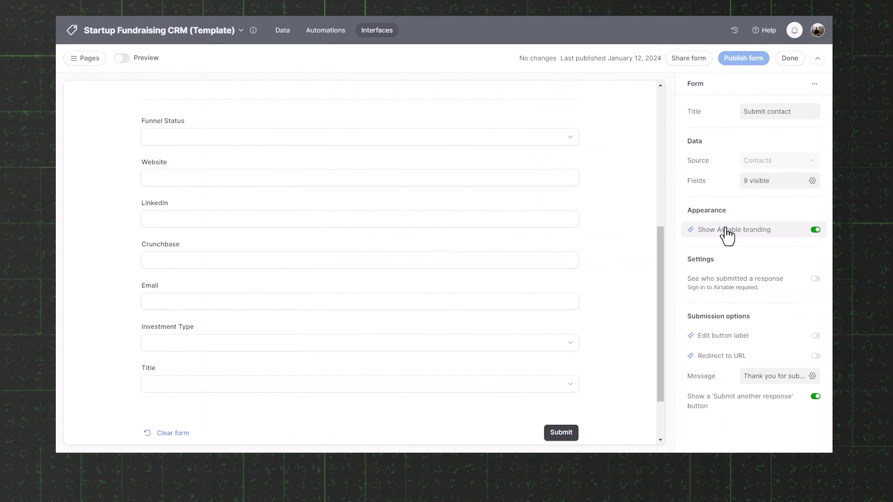
scroll(427, 237, "down", 2)
scroll(432, 231, "up", 8)
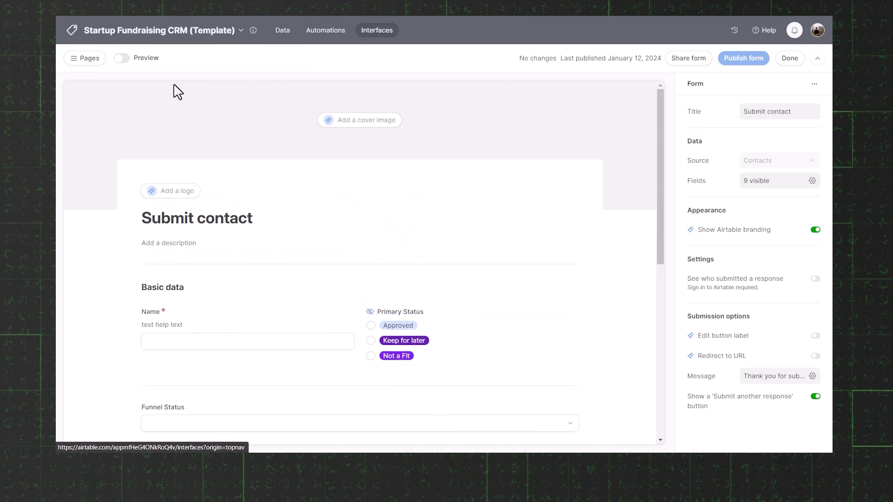
Switch from the Submit contact form to the Fundraising CRM Interface in the page list.
left_click(93, 60)
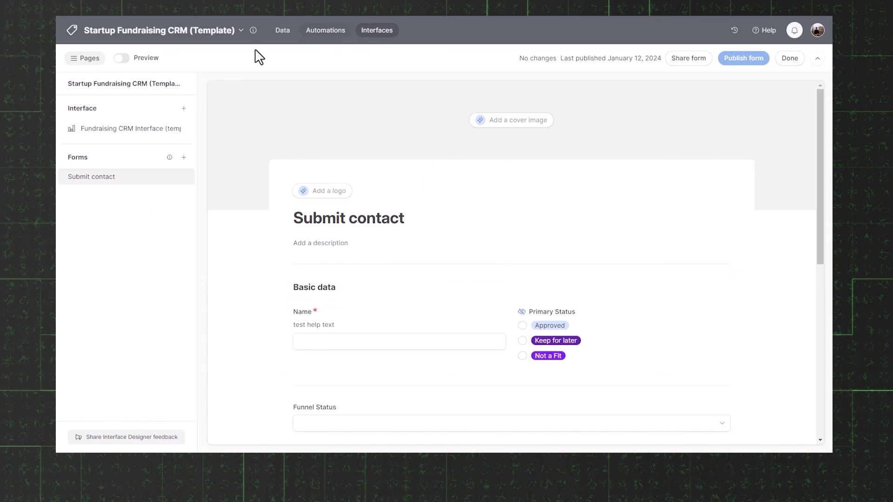
left_click(108, 131)
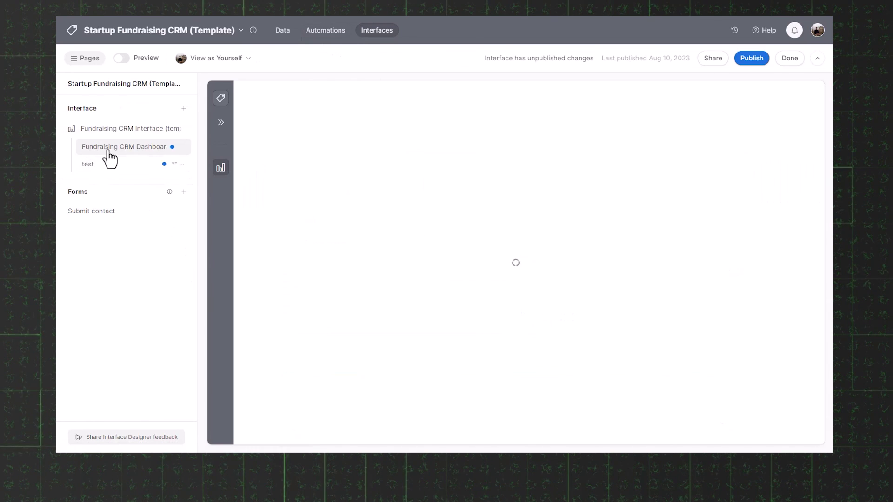